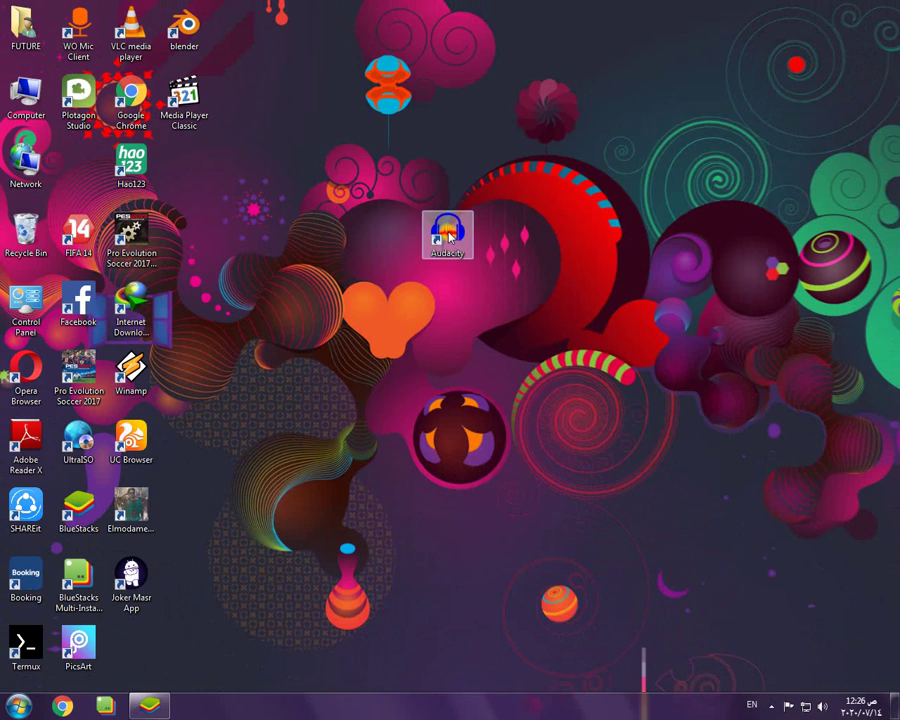
# - Launch Audacity from the desktop
pyautogui.click(449, 236)
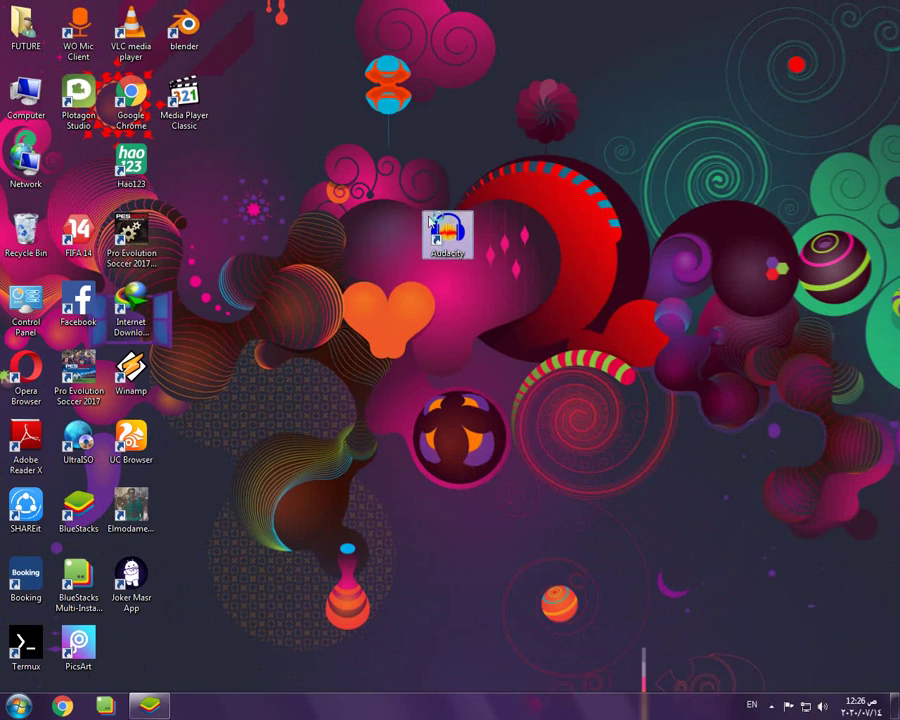
pyautogui.doubleClick(428, 256)
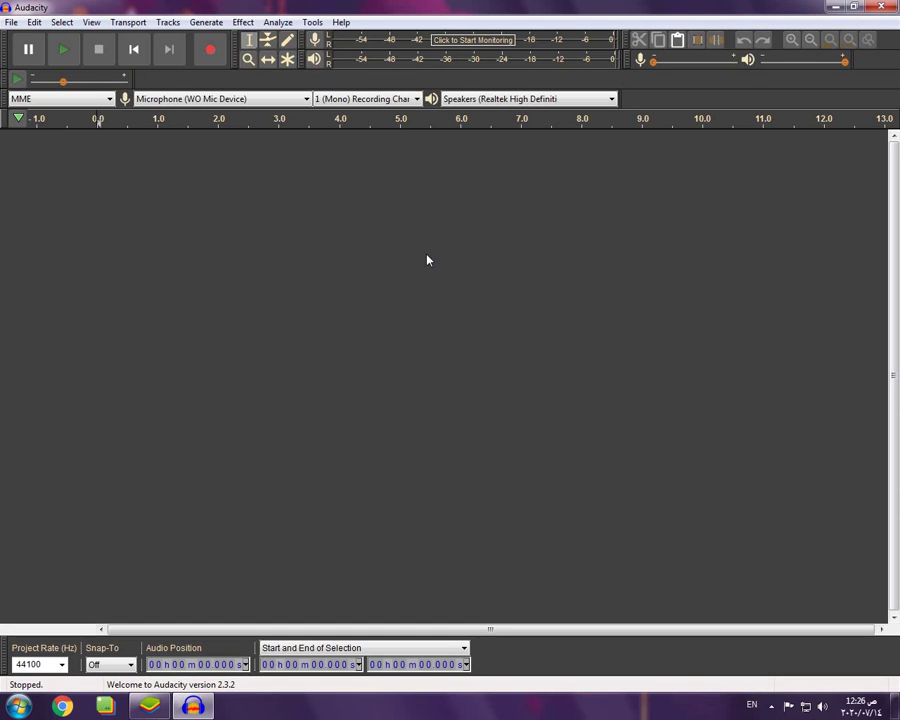
# - View the Auto-Tune Evo VST effect's settings and close its window without applying it
pyautogui.click(243, 22)
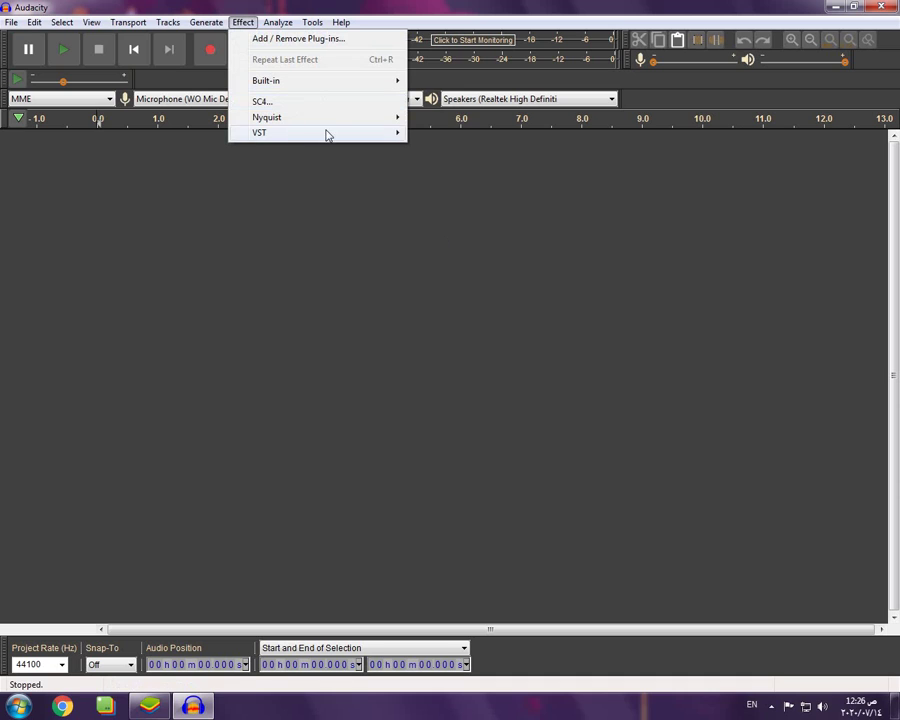
pyautogui.moveTo(326, 134)
pyautogui.click(512, 150)
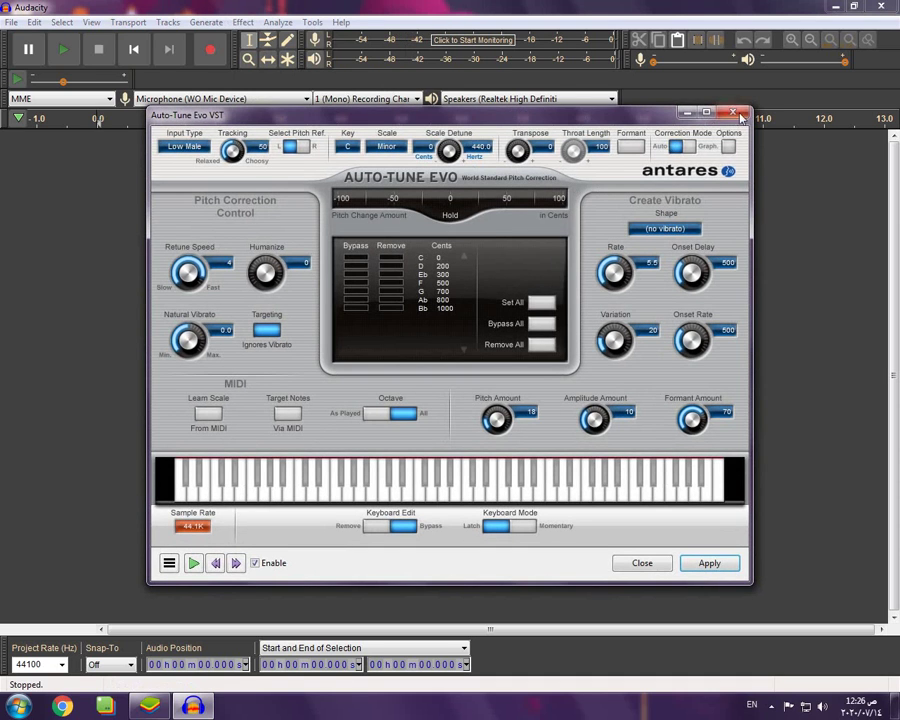
pyautogui.press('Escape')
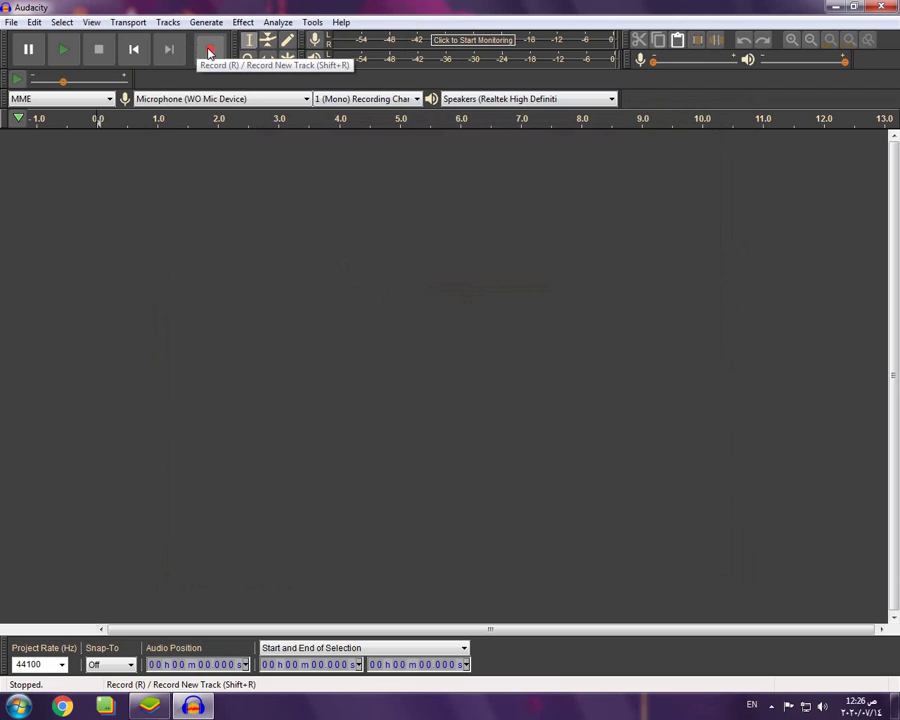
# - Record a voice clip about 11 seconds long on a new mono track and stop the recording
pyautogui.click(210, 51)
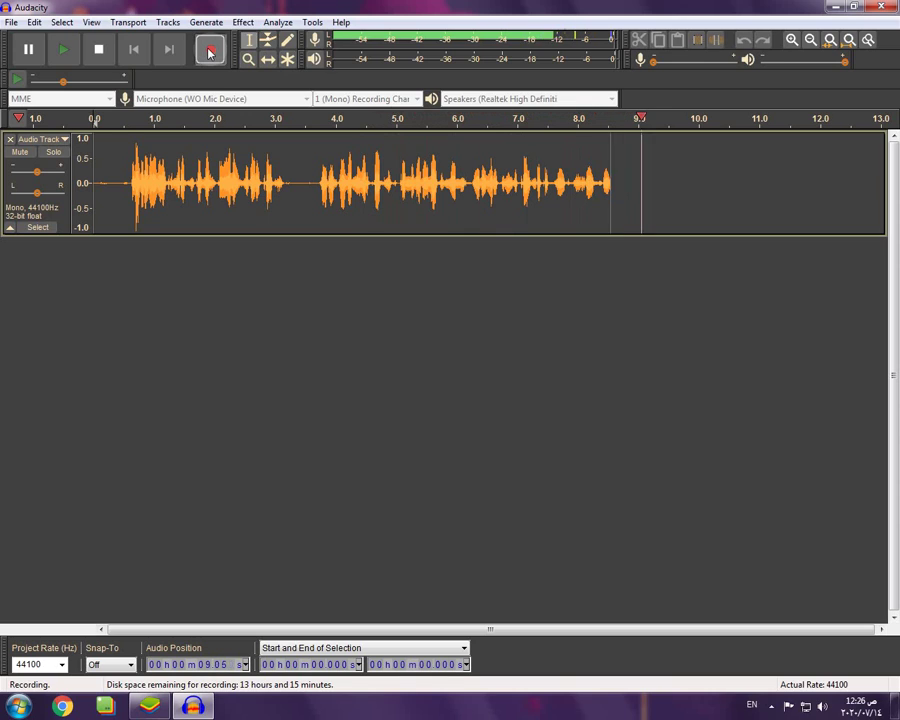
pyautogui.click(98, 49)
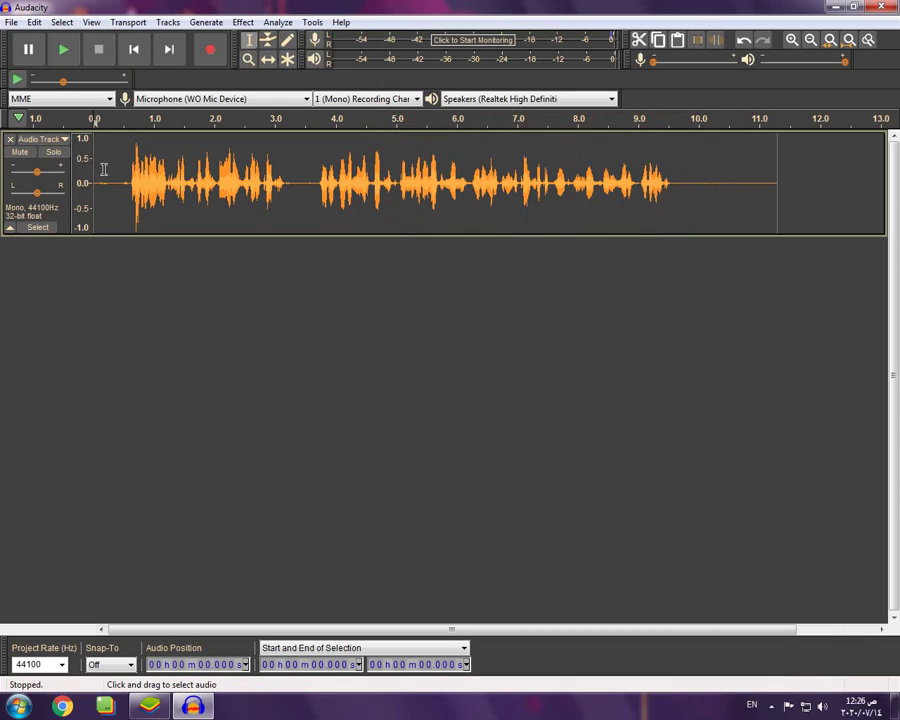
# - Apply the built-in Fade In effect to the silent opening of the track, from 0 to about 0.6 s
pyautogui.moveTo(129, 186); pyautogui.dragTo(90, 186)
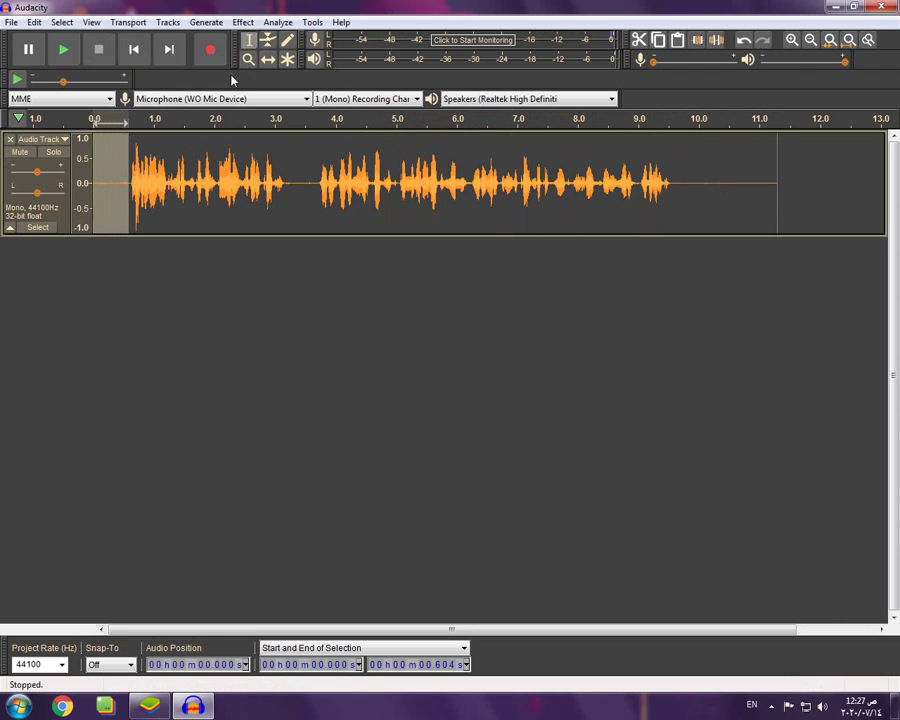
pyautogui.click(243, 22)
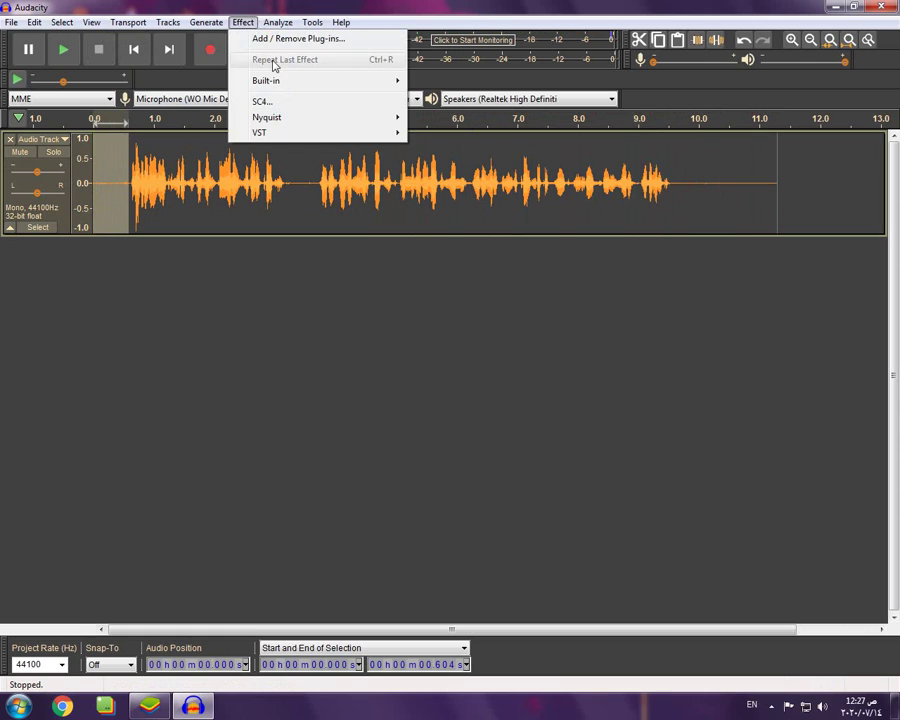
pyautogui.moveTo(285, 82)
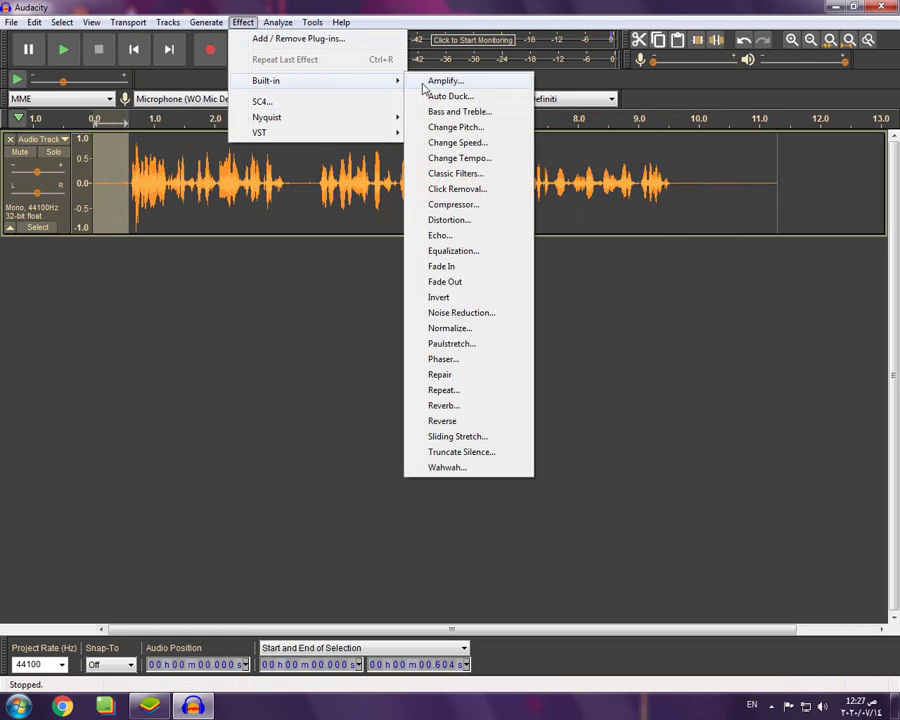
pyautogui.click(470, 267)
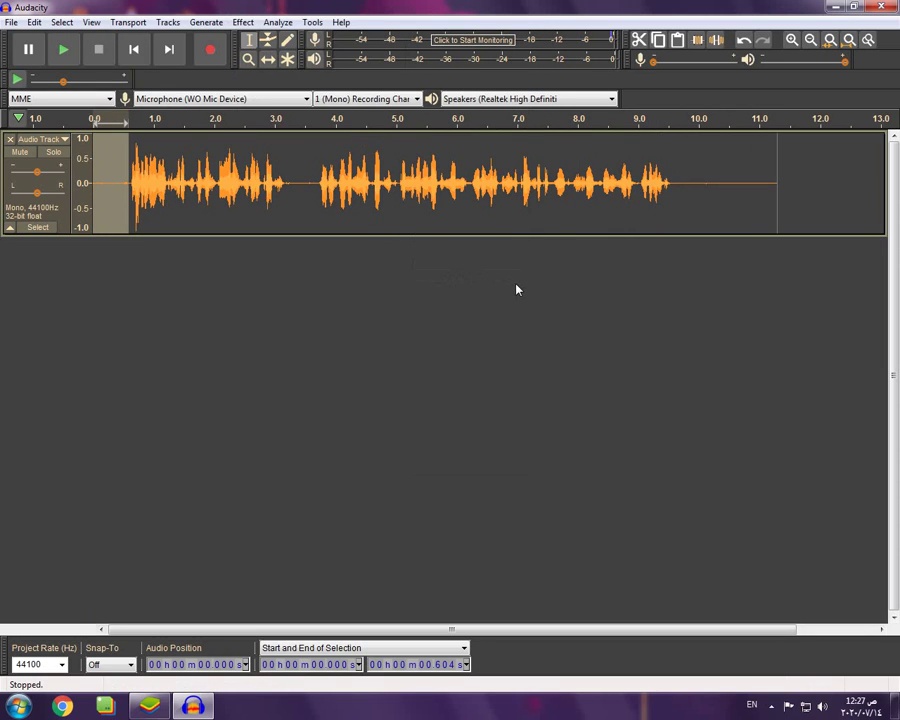
# - Capture a noise profile for Noise Reduction from the selected silent opening
pyautogui.click(243, 22)
pyautogui.moveTo(321, 82)
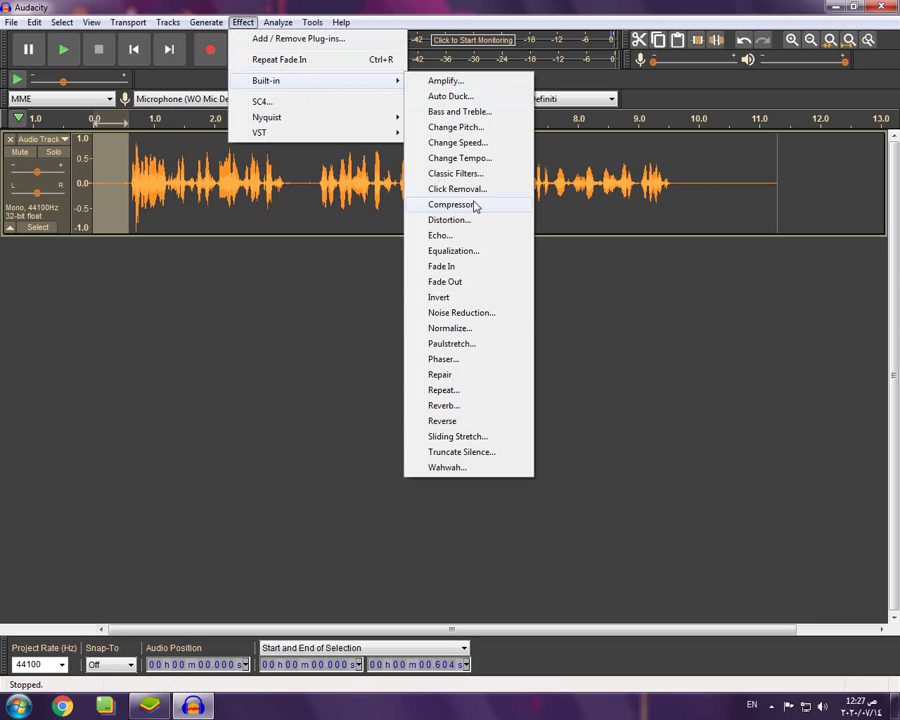
pyautogui.click(447, 313)
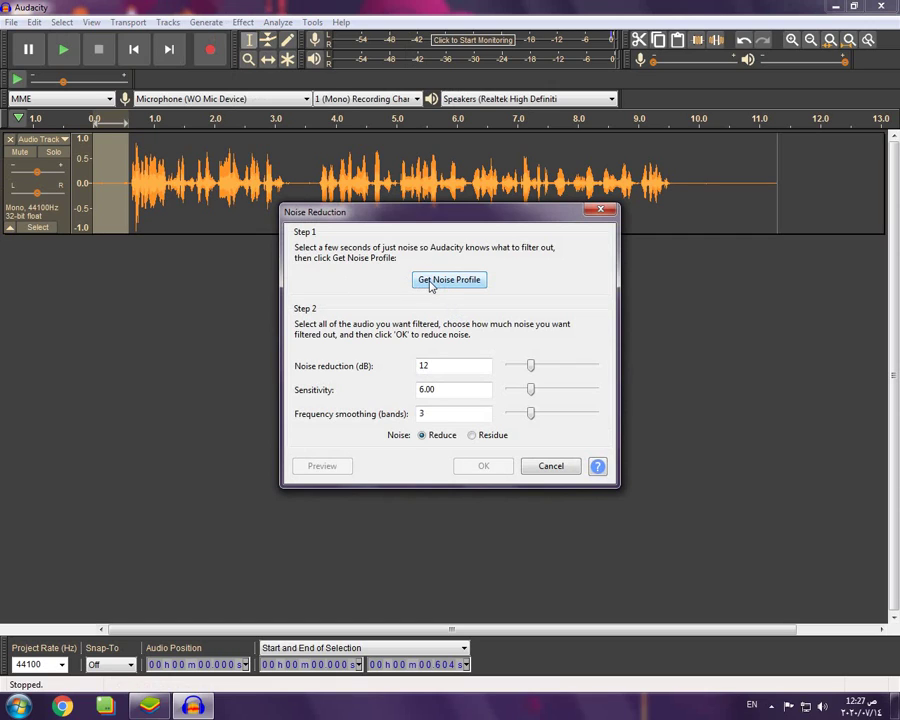
pyautogui.click(431, 283)
# - Apply Noise Reduction to the entire track with 12 dB reduction, sensitivity 6.00 and 3 frequency smoothing bands
pyautogui.click(210, 205)
pyautogui.hotkey('ctrl', 'a')
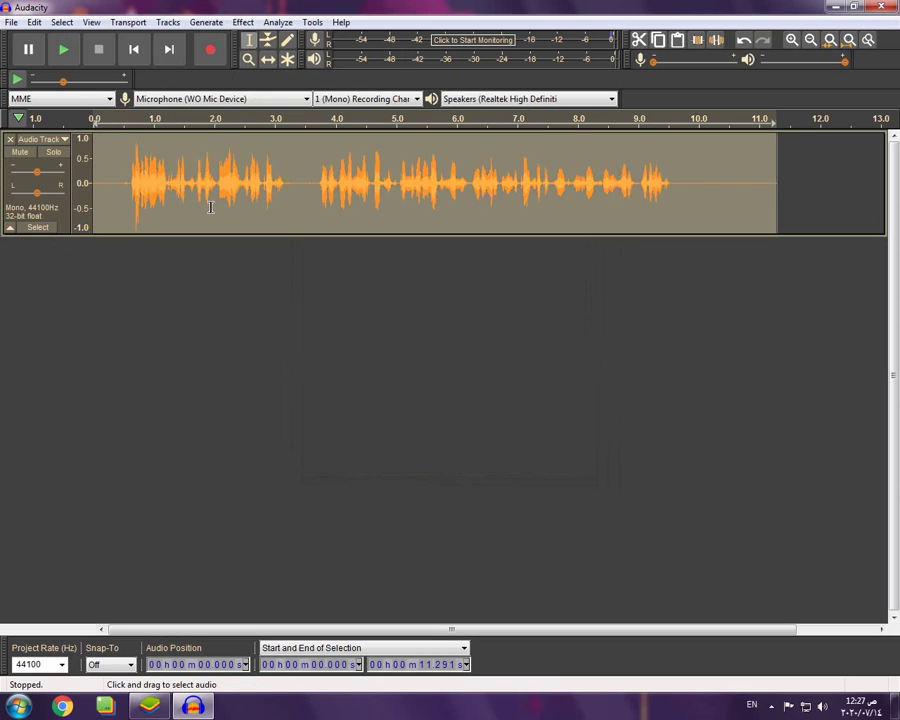
pyautogui.click(243, 22)
pyautogui.moveTo(389, 82)
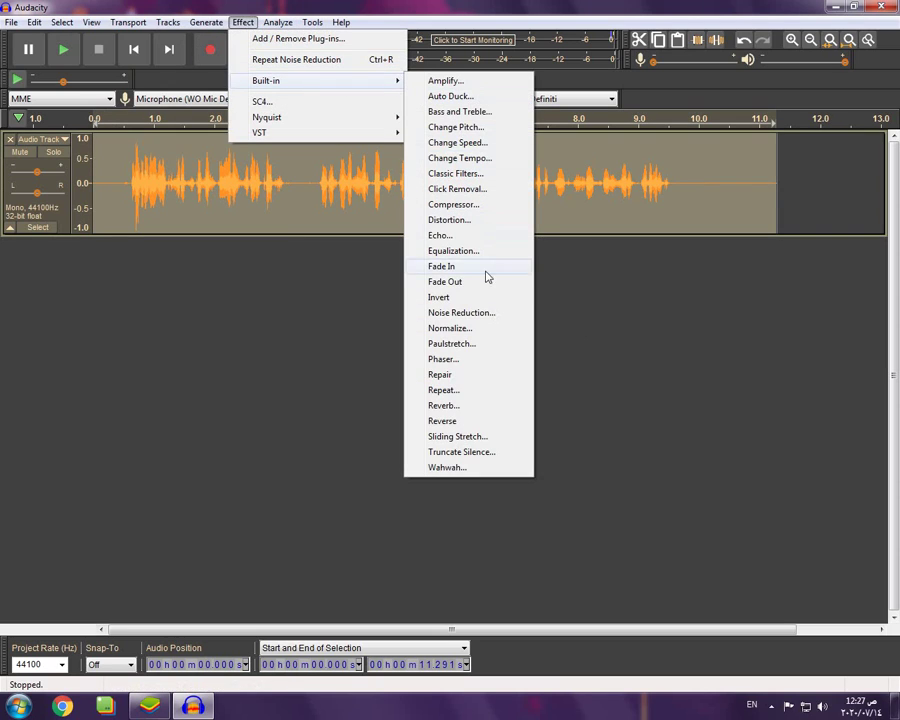
pyautogui.click(460, 313)
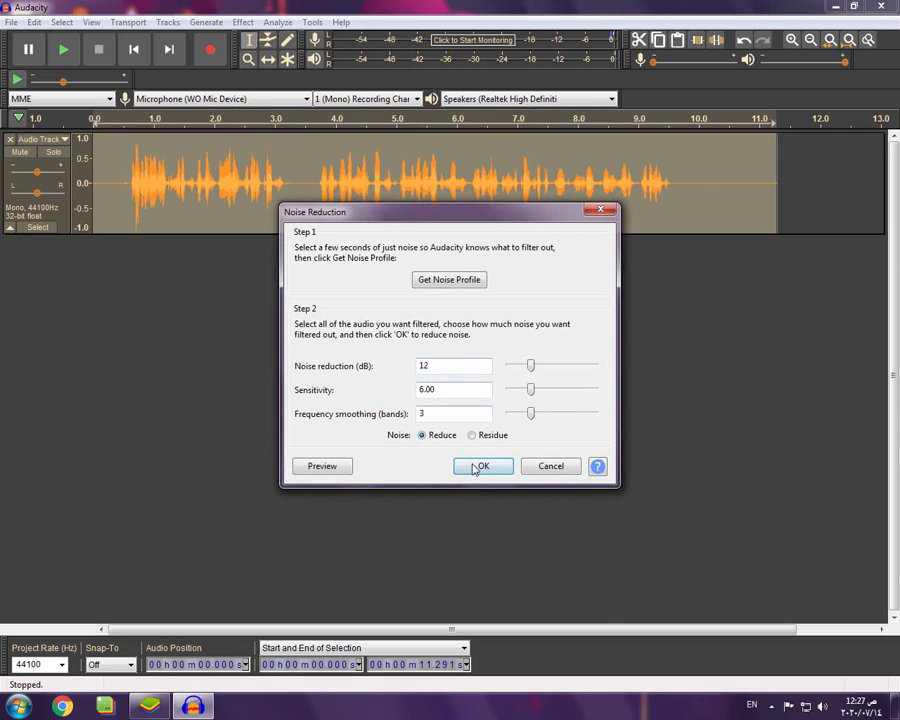
pyautogui.click(482, 466)
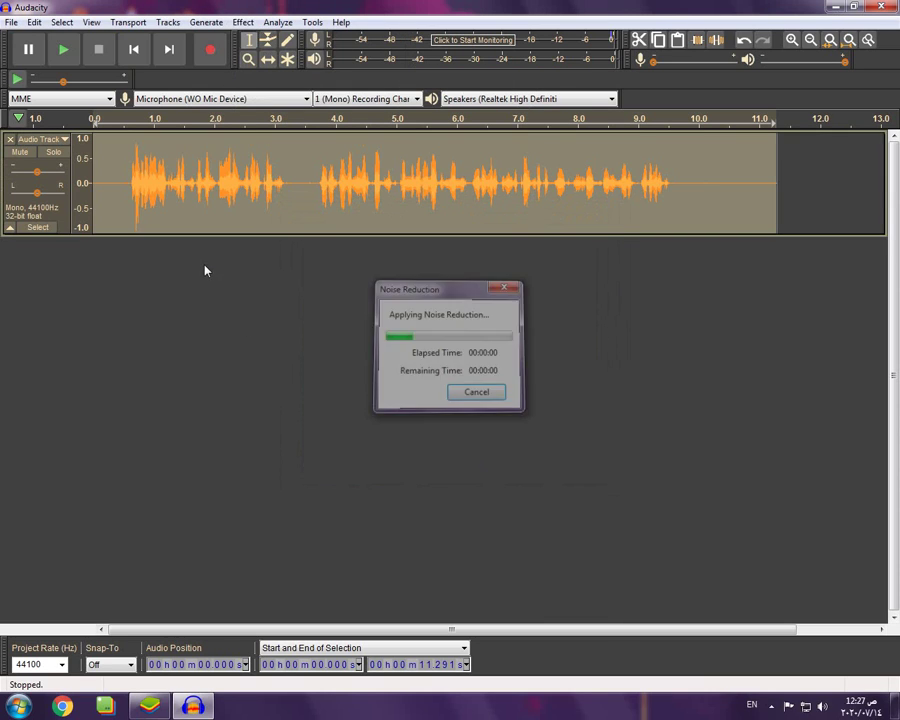
# - Delete the silent gap between about 3.18 s and 3.73 s, and play the track from its start
pyautogui.moveTo(113, 185); pyautogui.dragTo(133, 185)
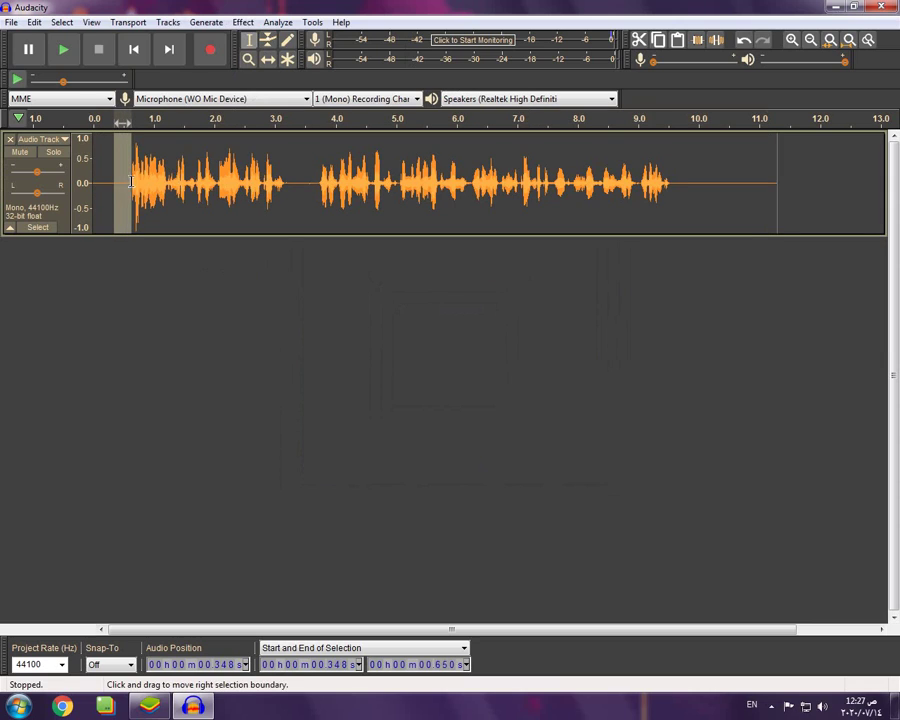
pyautogui.moveTo(319, 197); pyautogui.dragTo(285, 203)
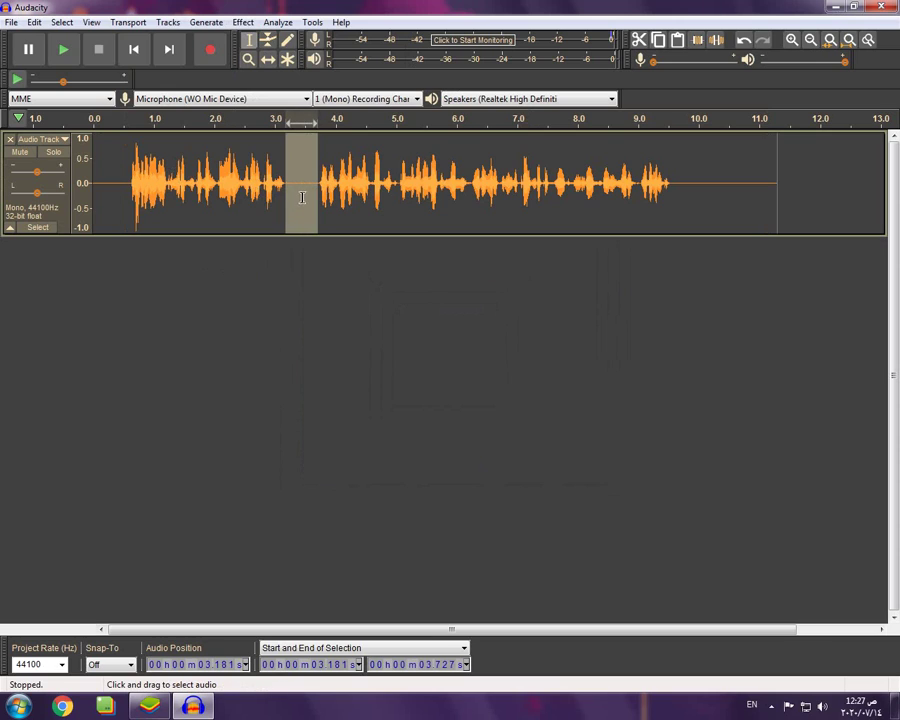
pyautogui.press('Delete')
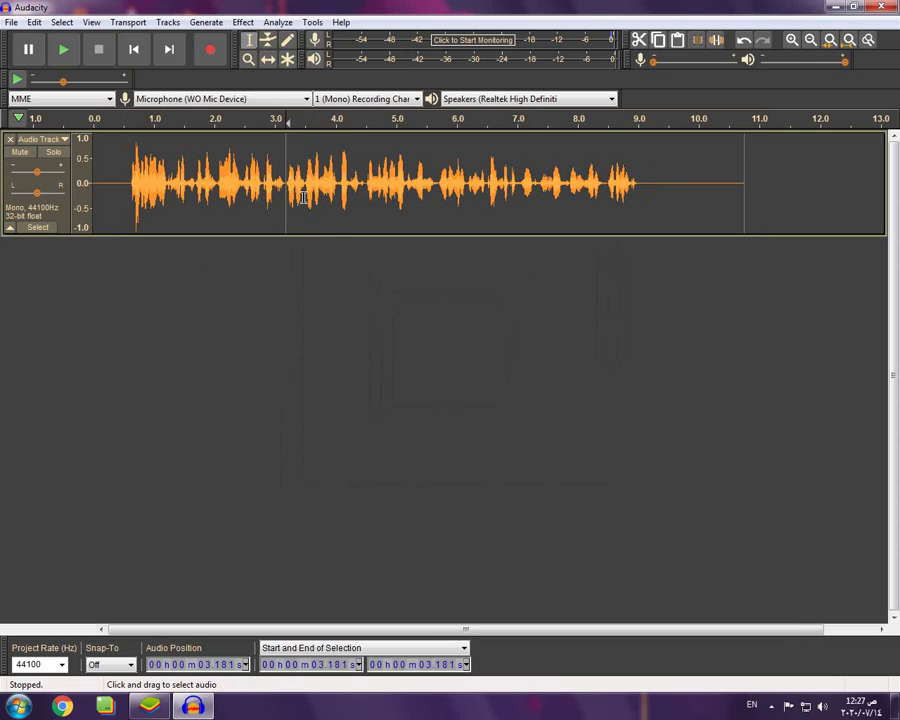
pyautogui.click(97, 116)
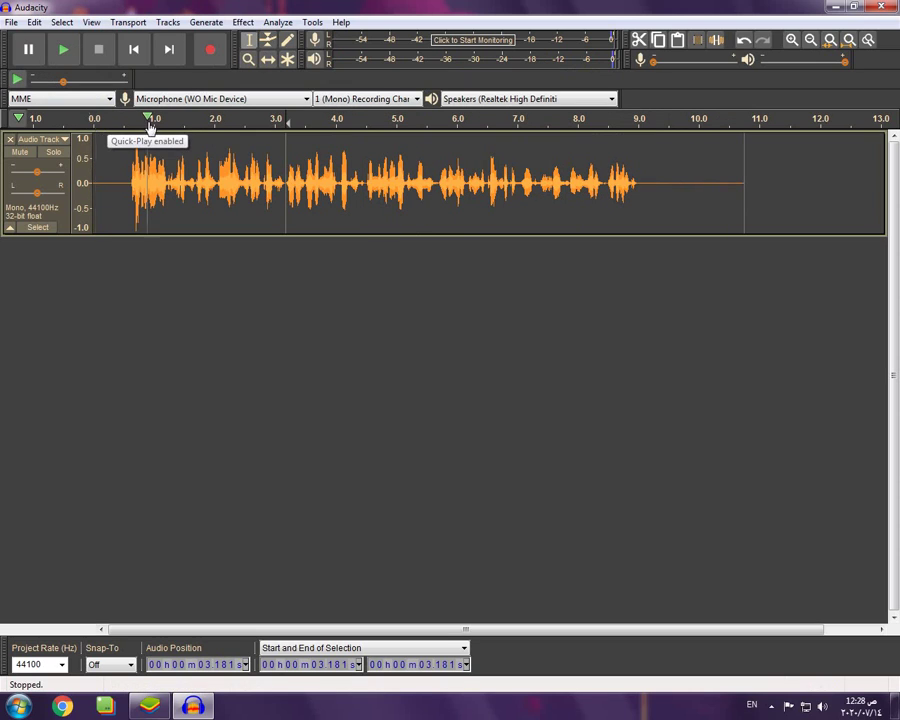
# - Delete the first 0.64 s or so of silence and the trailing silence after about 8.37 s in the shortened track
pyautogui.moveTo(128, 183); pyautogui.dragTo(637, 194)
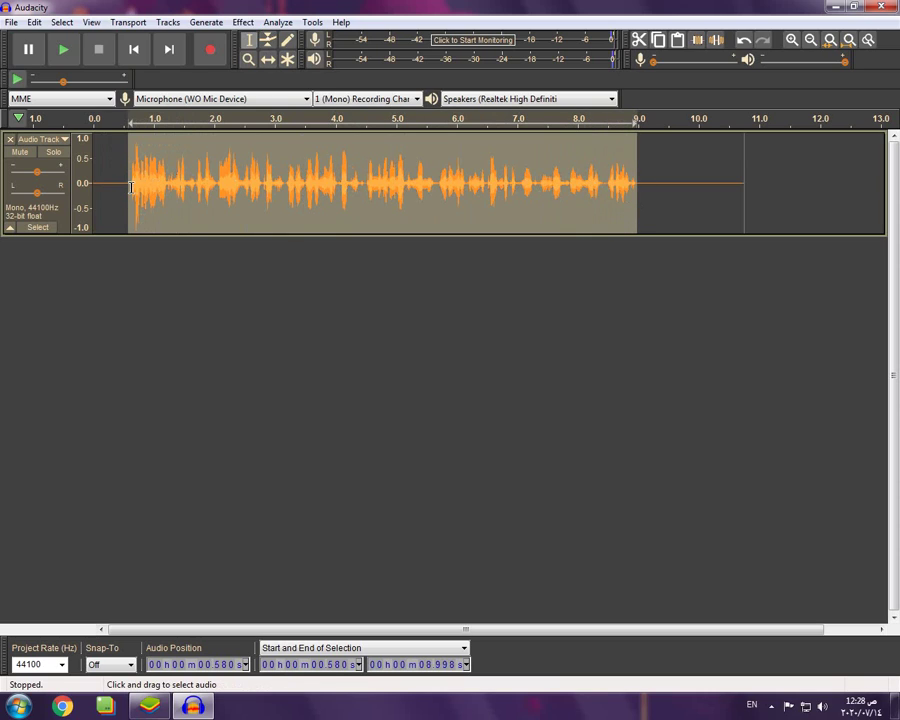
pyautogui.moveTo(134, 190); pyautogui.dragTo(92, 190)
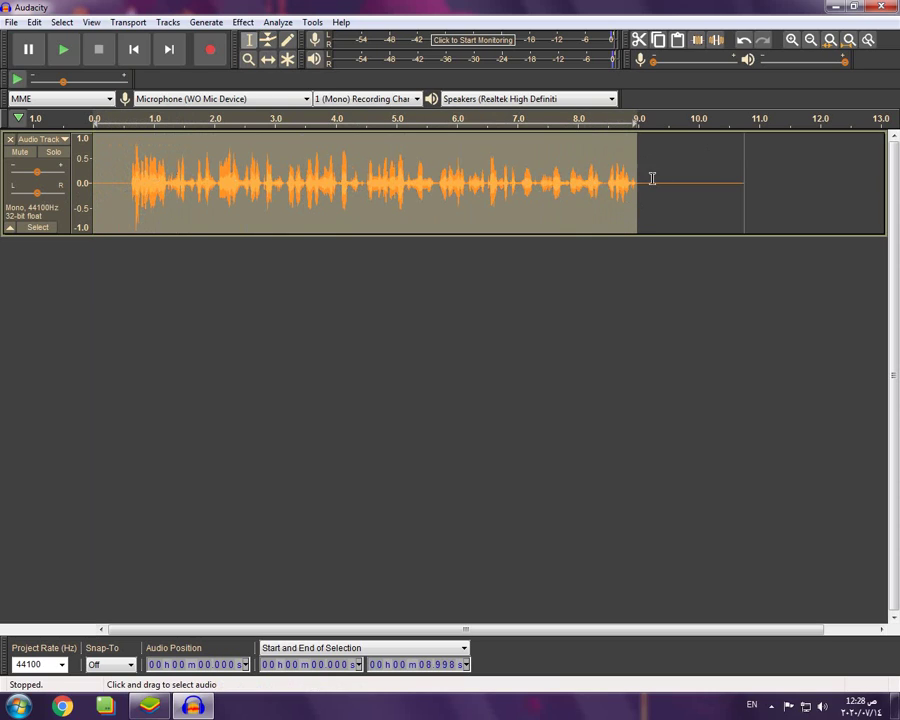
pyautogui.moveTo(634, 170); pyautogui.dragTo(119, 222)
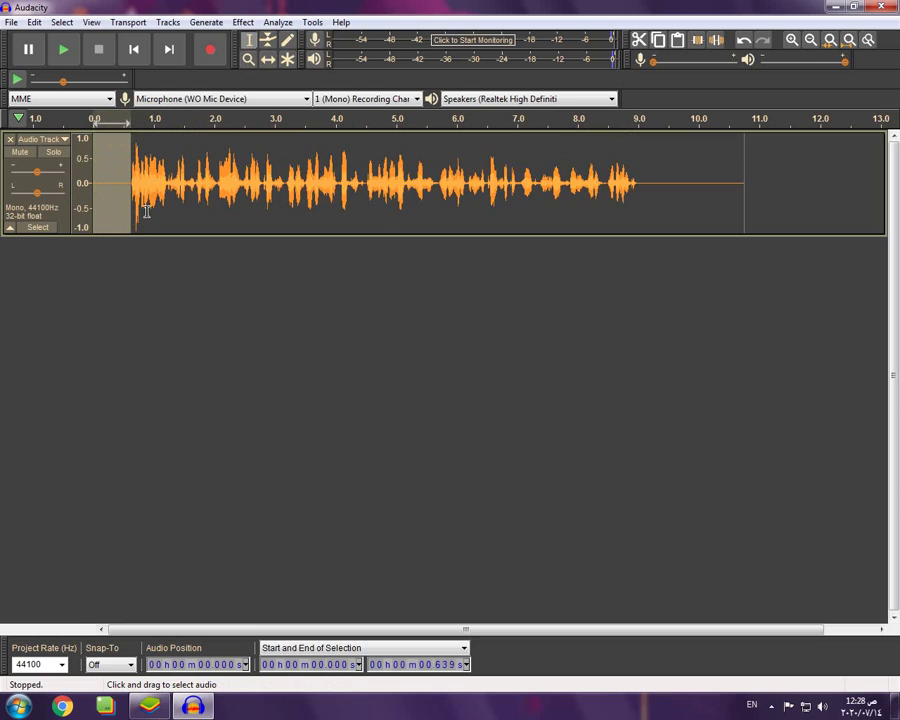
pyautogui.press('Delete')
pyautogui.moveTo(598, 182); pyautogui.dragTo(702, 193)
pyautogui.press('Delete')
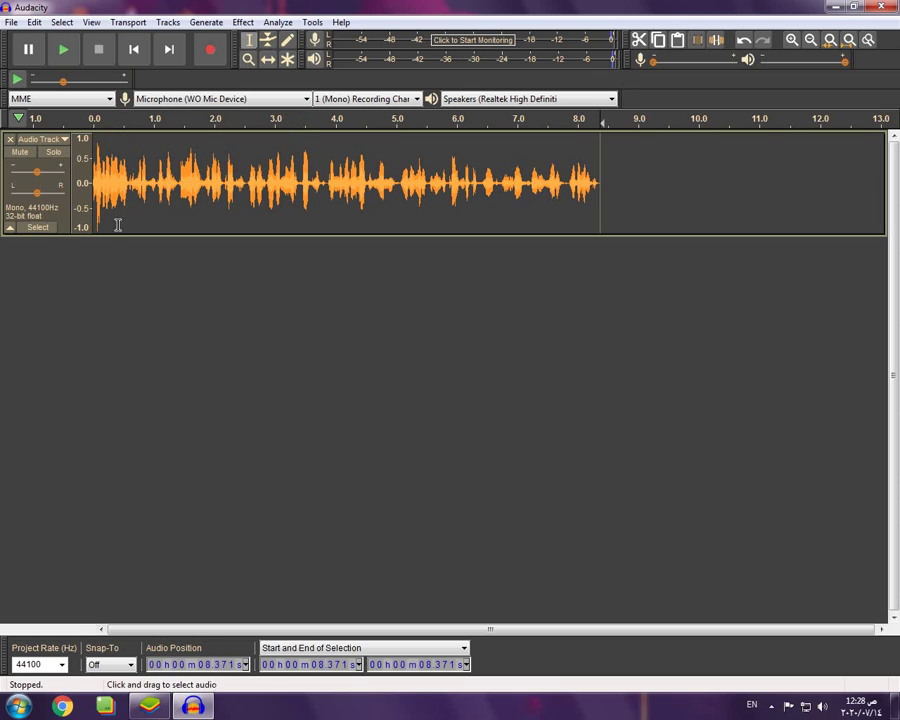
# - Apply the built-in Echo effect to the whole track with a delay time of 0.1 seconds and a decay factor of 0
pyautogui.hotkey('ctrl', 'a')
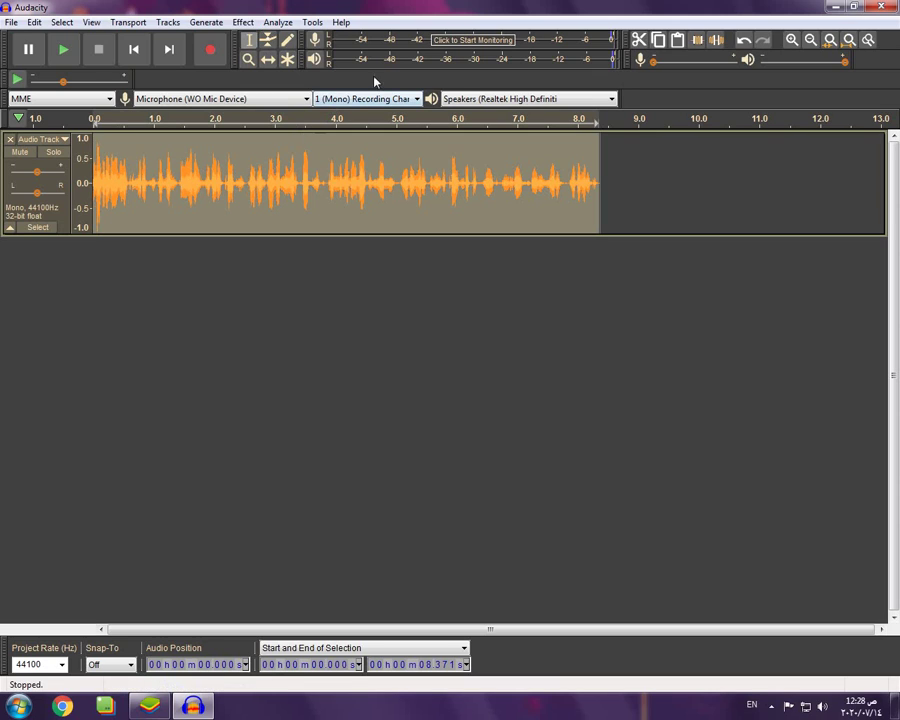
pyautogui.click(243, 22)
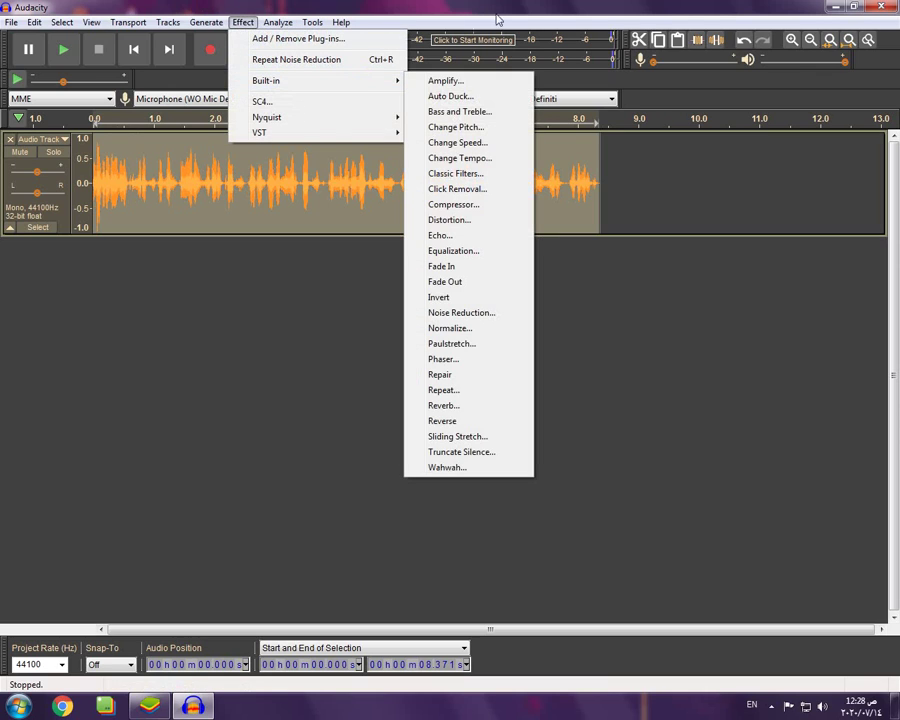
pyautogui.moveTo(331, 135)
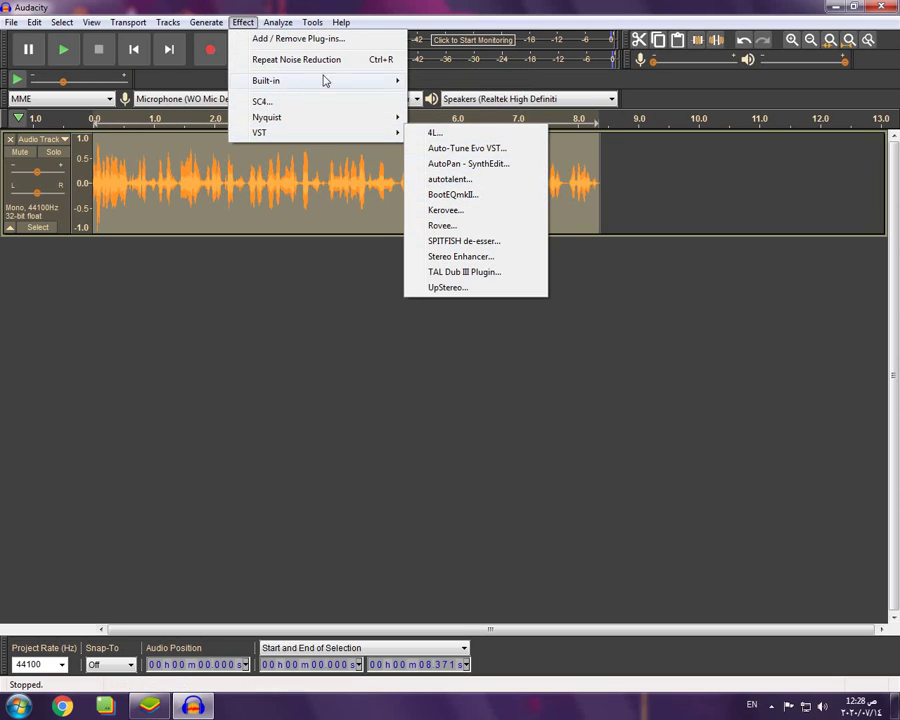
pyautogui.moveTo(387, 88)
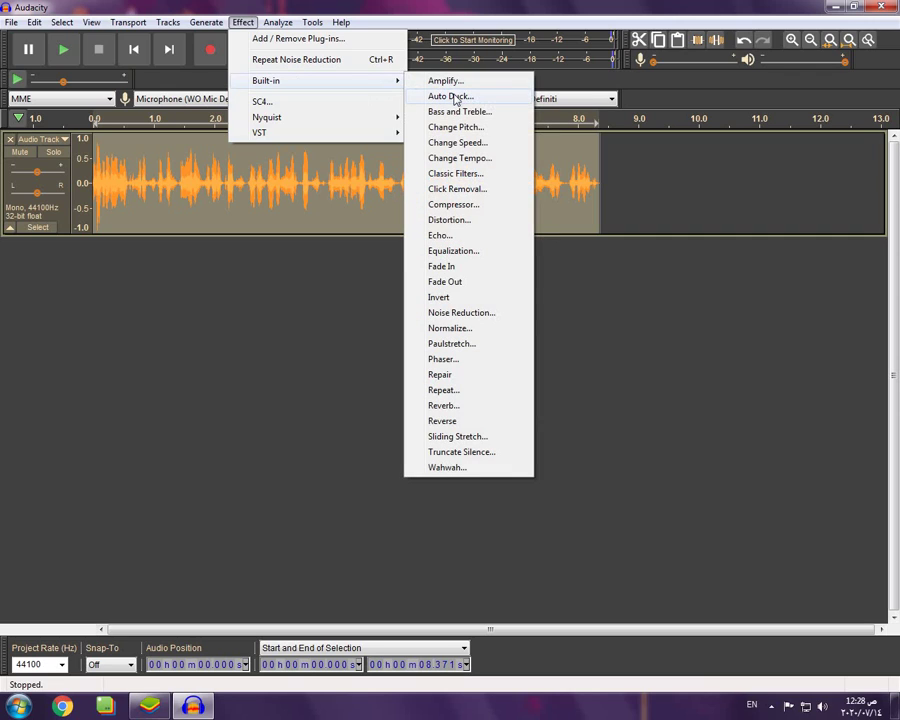
pyautogui.click(455, 237)
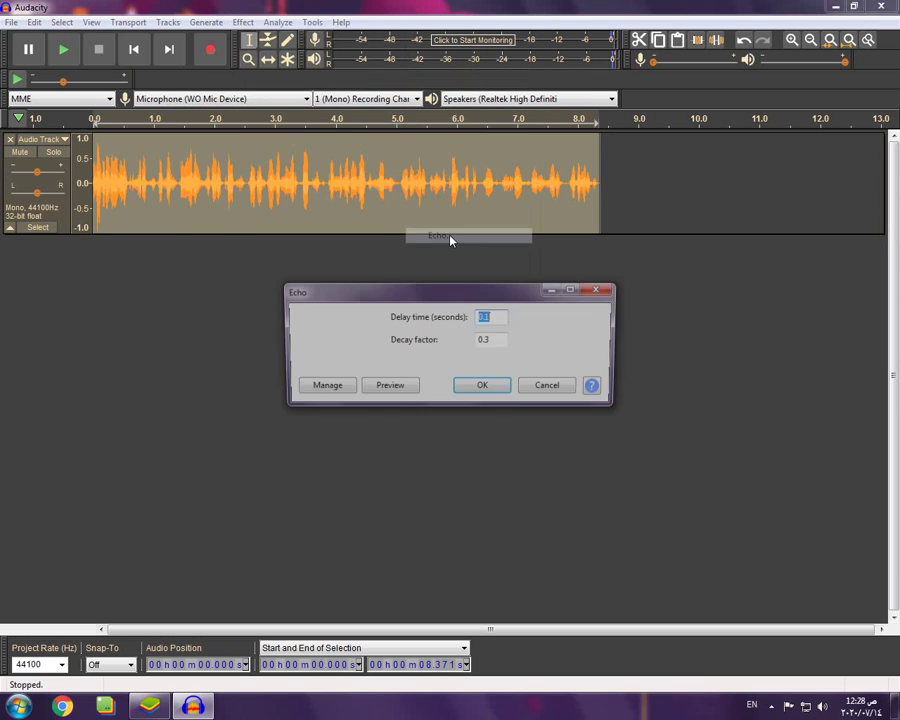
pyautogui.click(495, 341)
pyautogui.press('BackSpace')
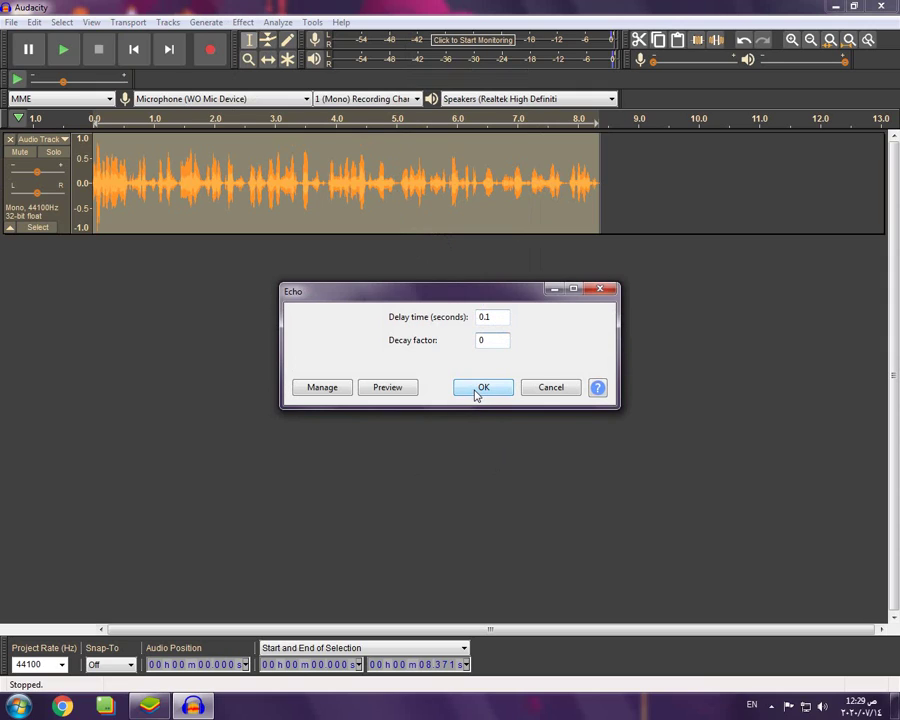
pyautogui.click(479, 391)
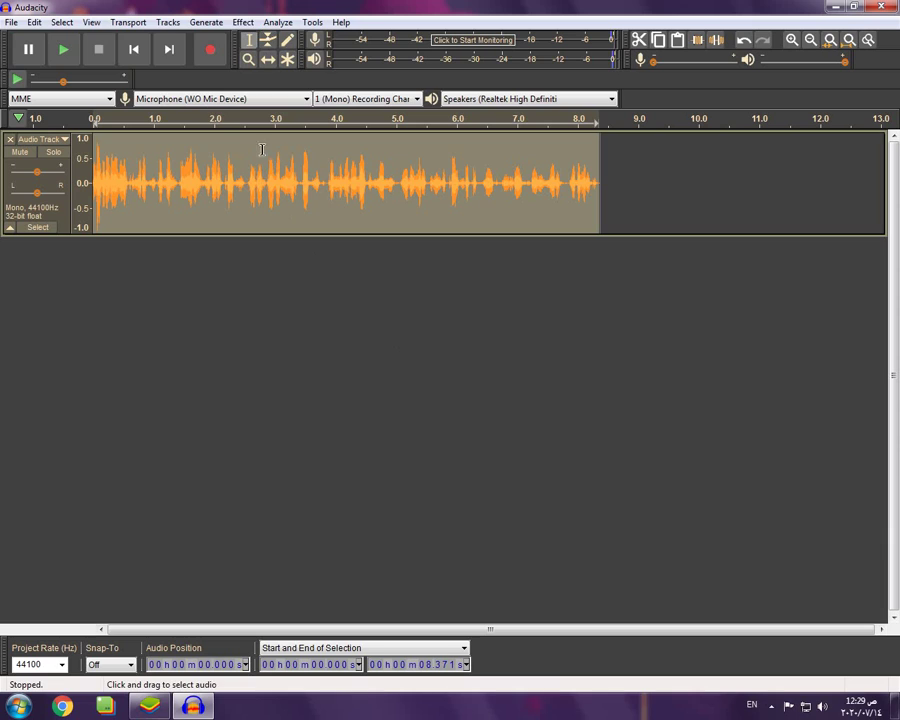
# - Apply the built-in Echo effect to the whole track with 0.1 seconds delay and a decay factor of 0.2, and play the result
pyautogui.click(278, 22)
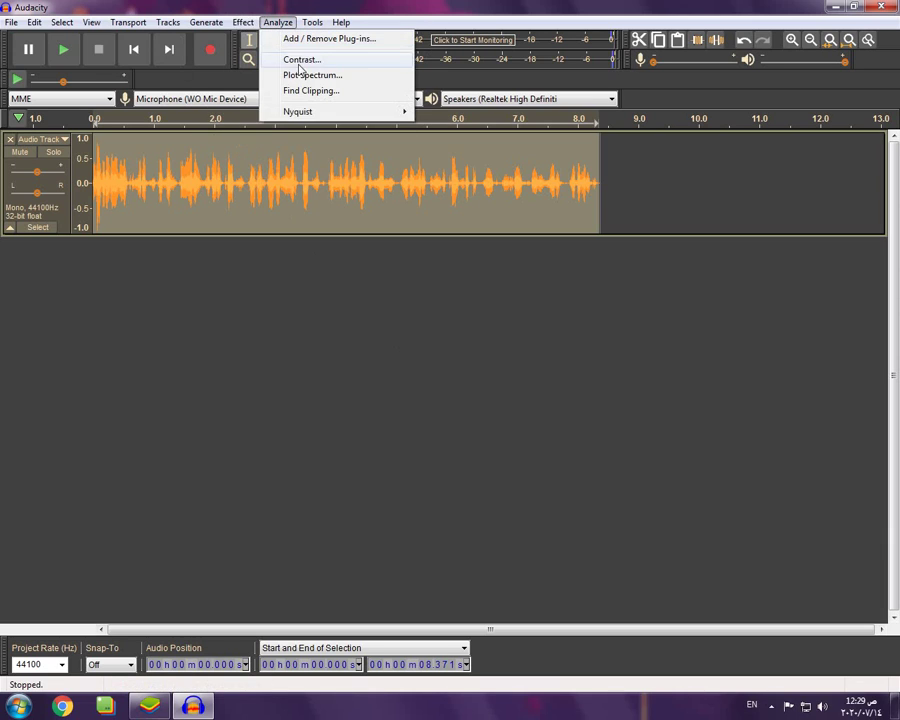
pyautogui.click(243, 22)
pyautogui.moveTo(306, 80)
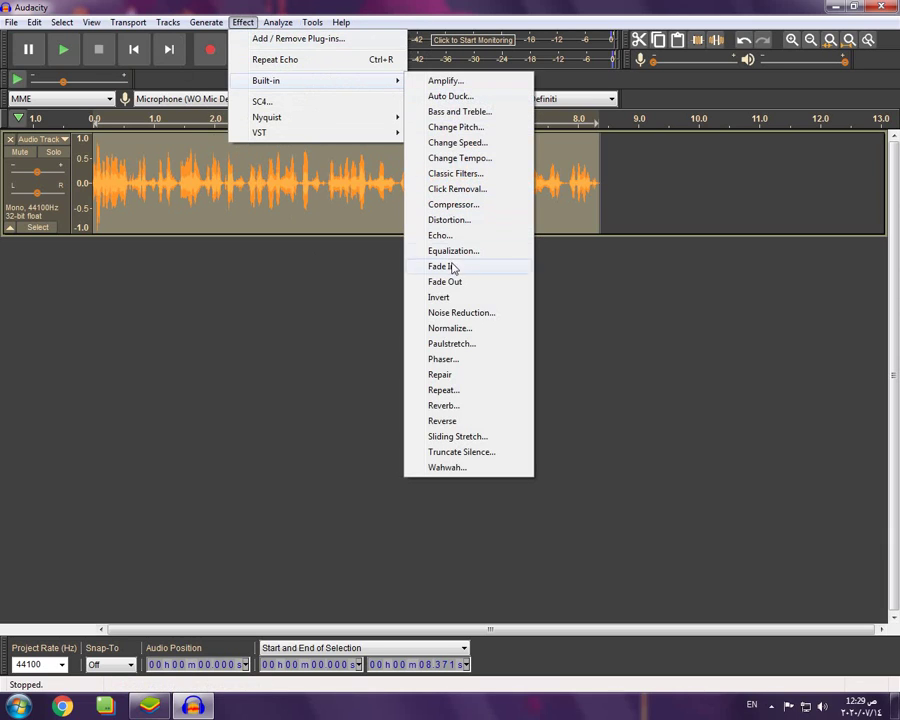
pyautogui.click(463, 238)
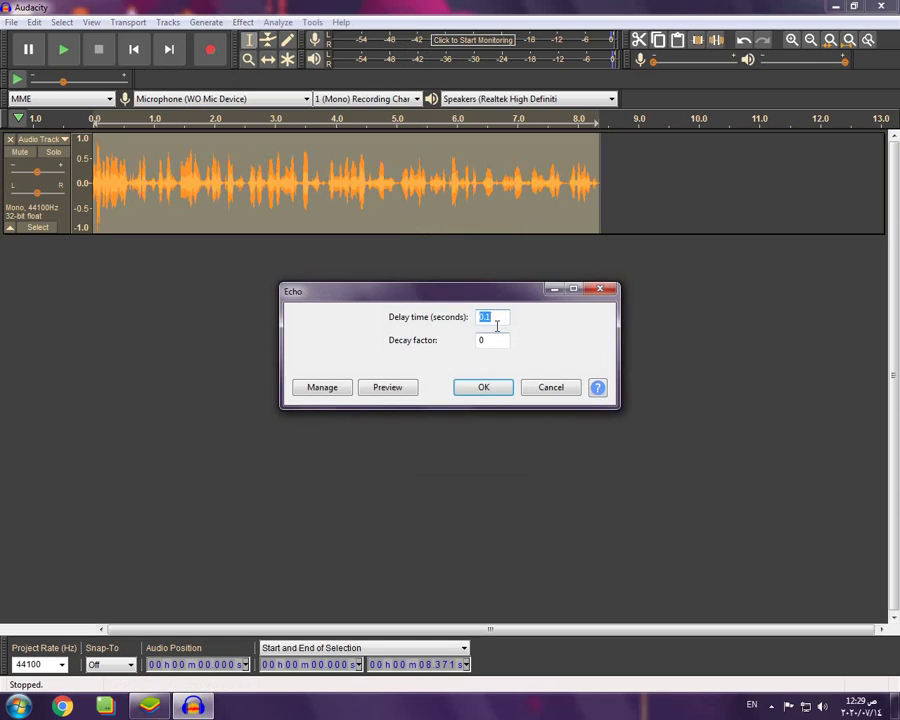
pyautogui.click(489, 338)
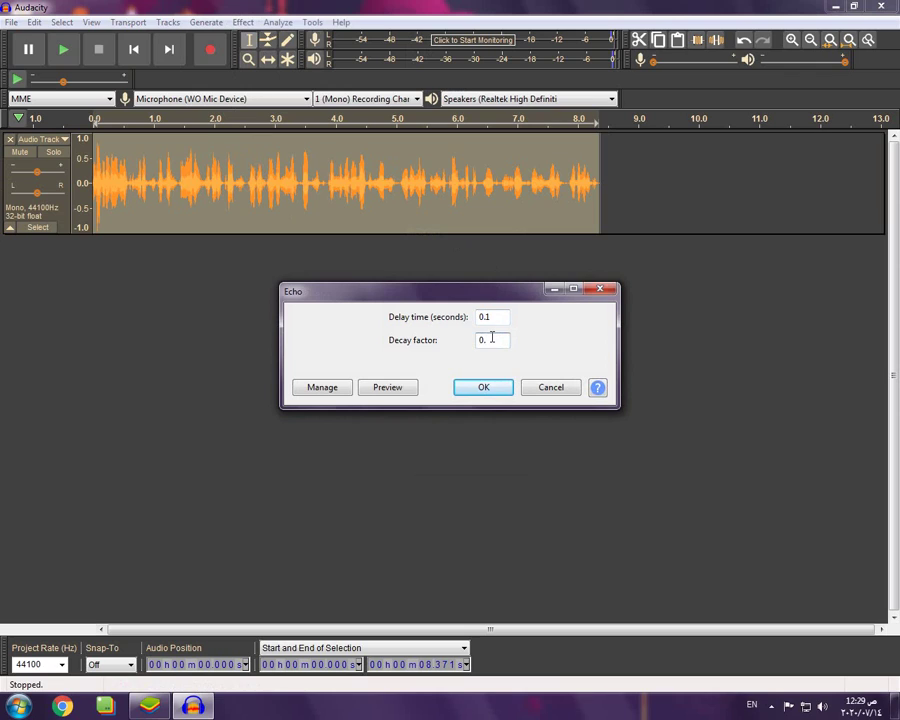
pyautogui.click(476, 388)
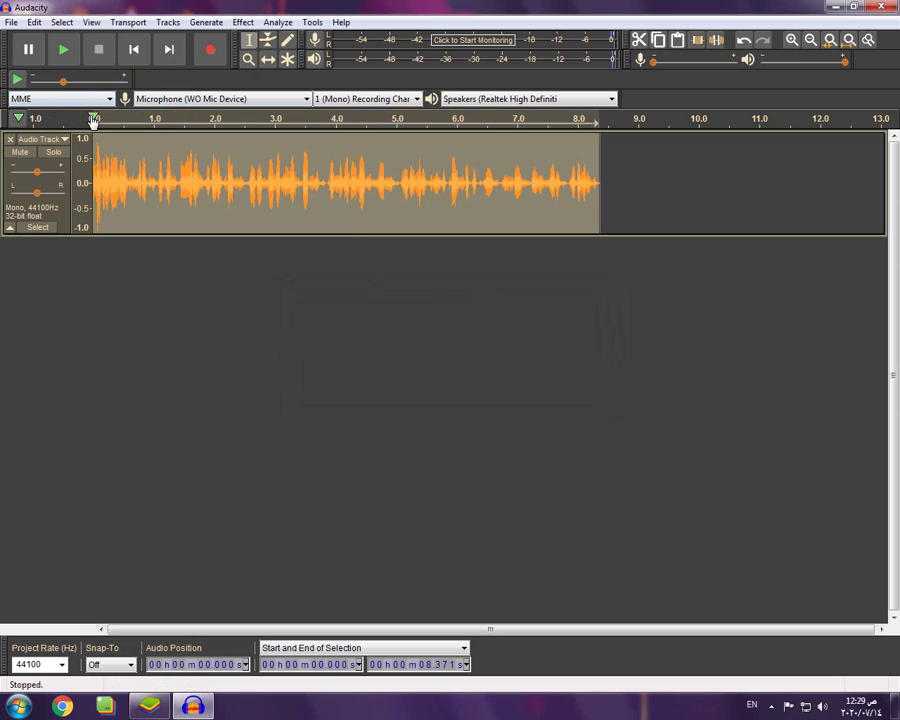
pyautogui.click(63, 50)
pyautogui.click(792, 40)
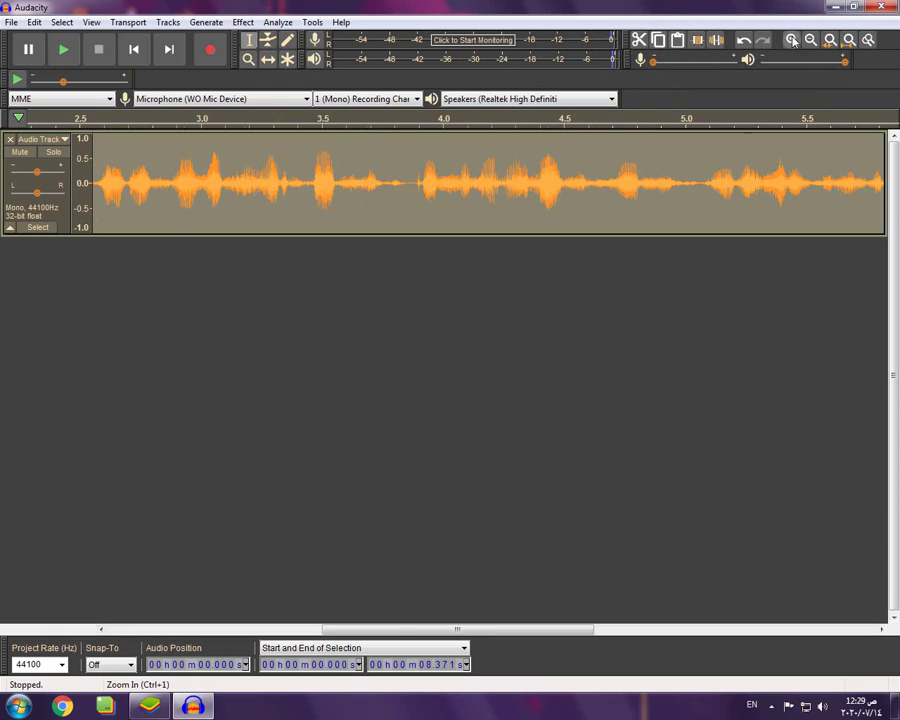
pyautogui.click(792, 40)
pyautogui.click(811, 40)
pyautogui.click(811, 40)
pyautogui.click(811, 40)
pyautogui.click(811, 40)
pyautogui.click(811, 40)
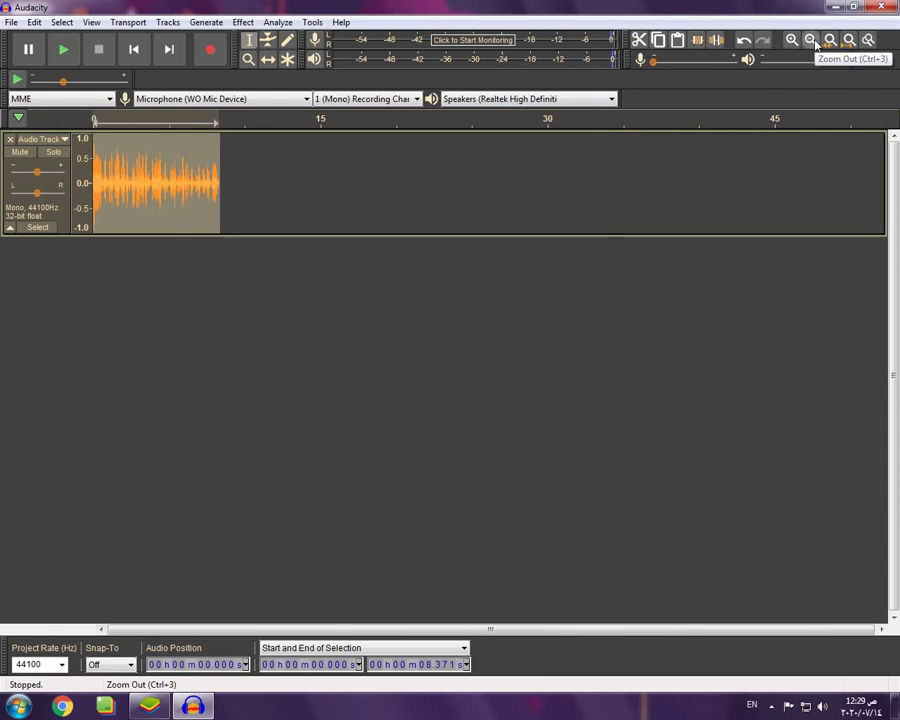
pyautogui.click(792, 40)
pyautogui.click(792, 40)
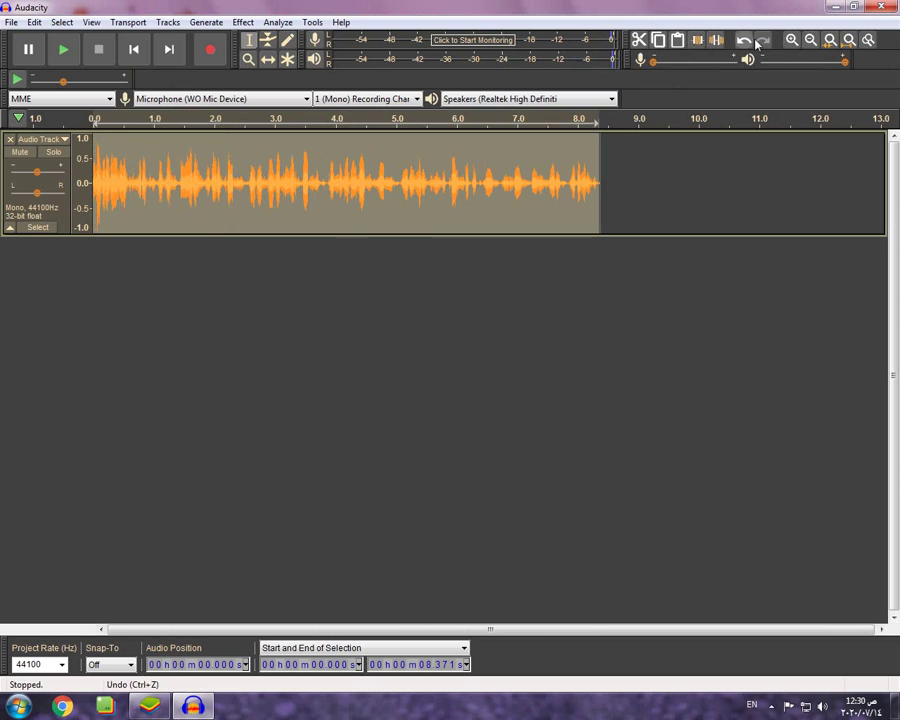
pyautogui.click(601, 181)
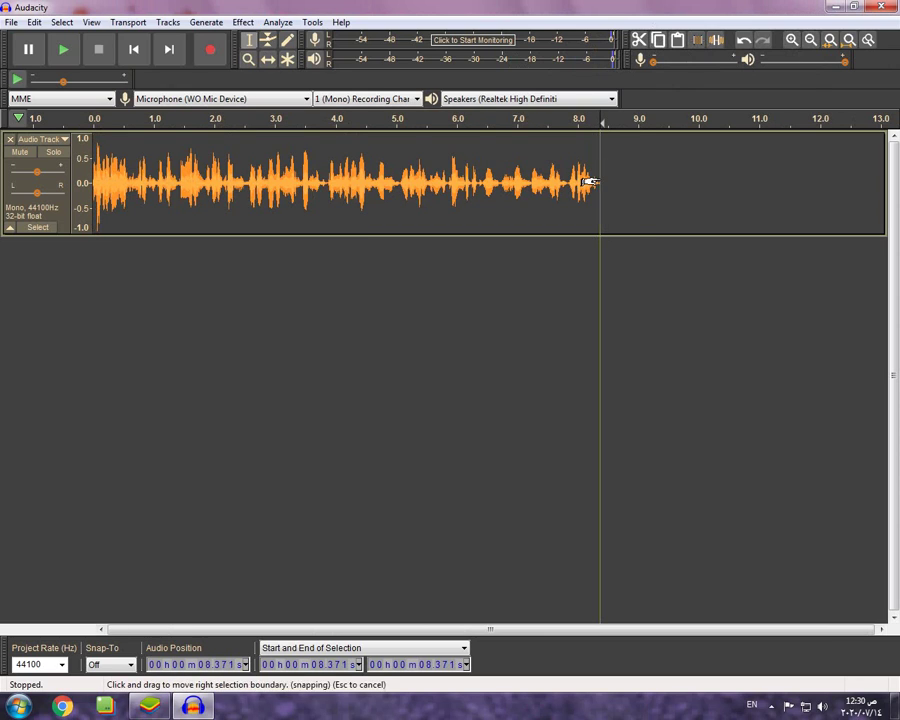
pyautogui.doubleClick(580, 183)
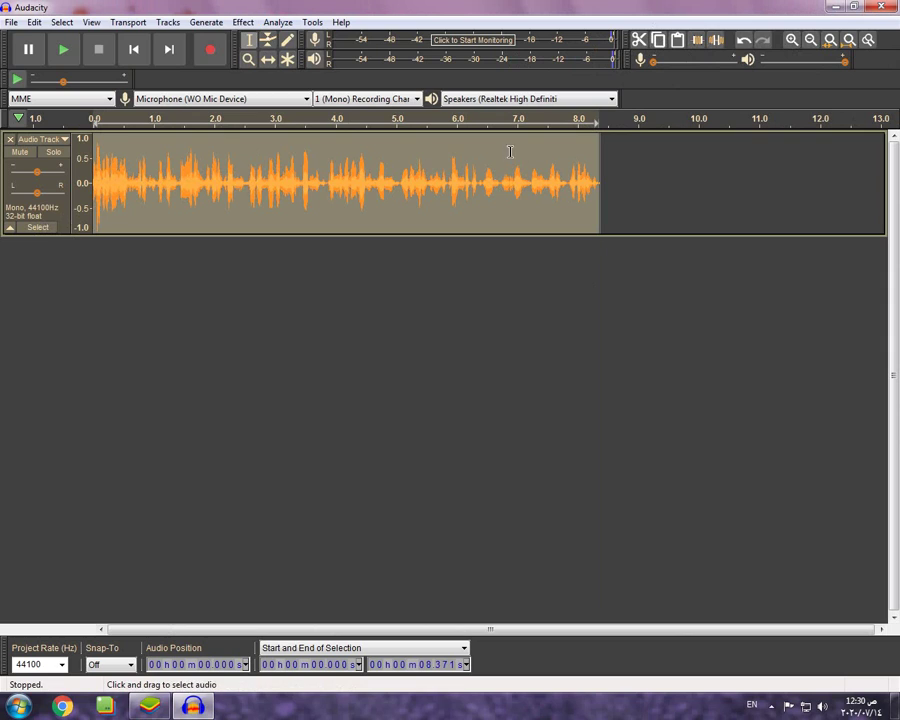
pyautogui.click(628, 185)
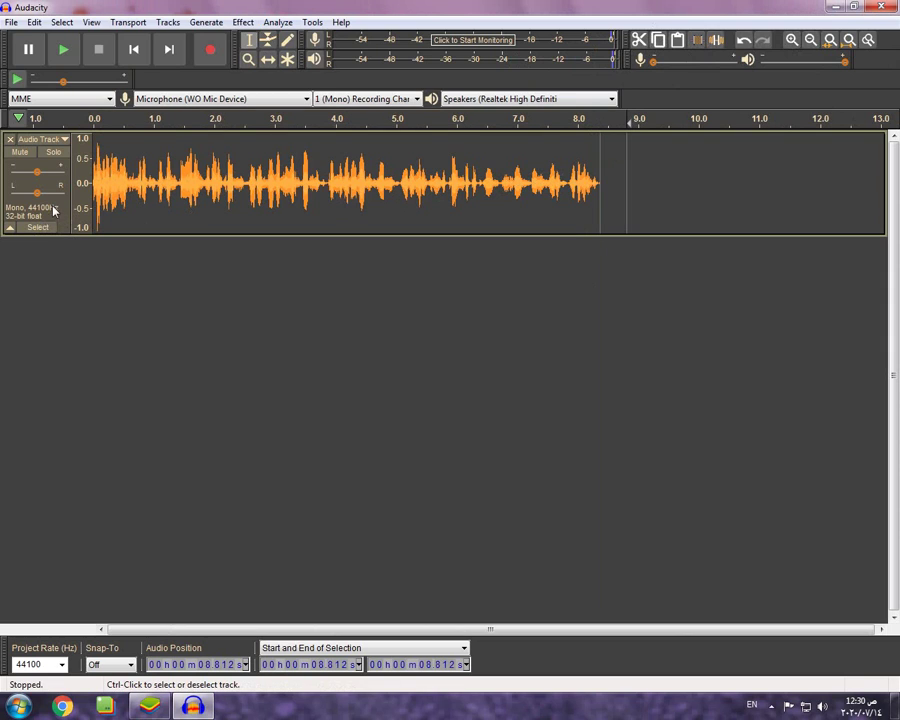
pyautogui.click(47, 156)
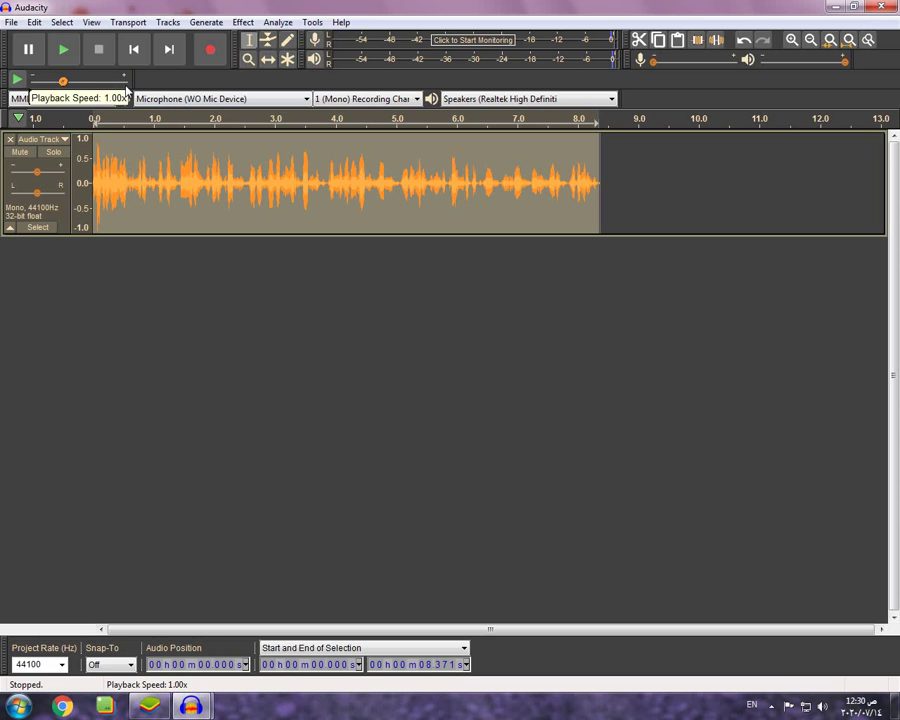
# - Try to apply the built-in Auto Duck effect to the whole track
pyautogui.click(277, 22)
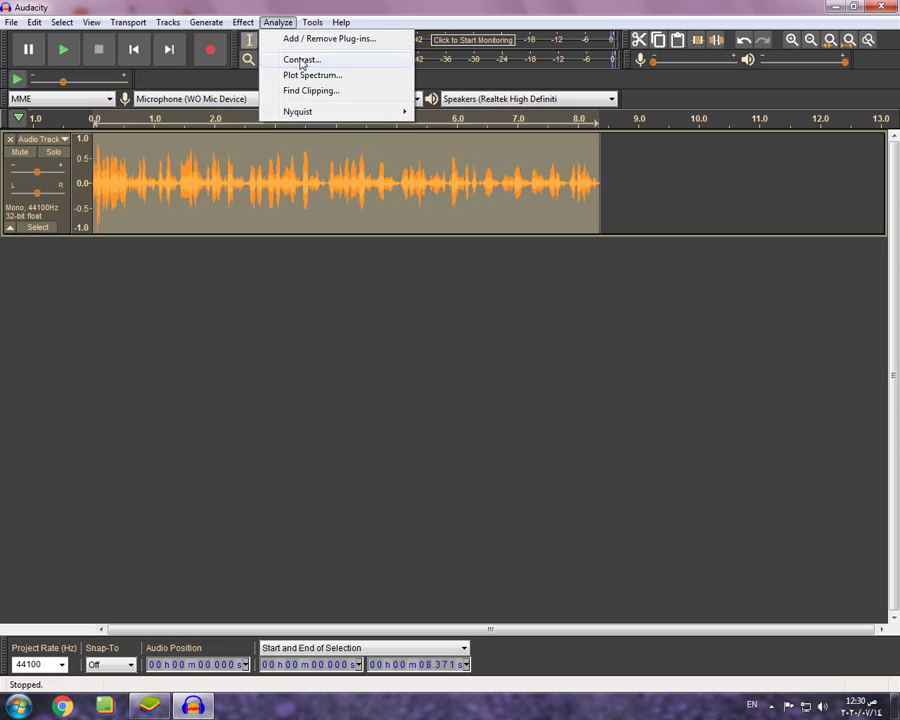
pyautogui.moveTo(316, 81)
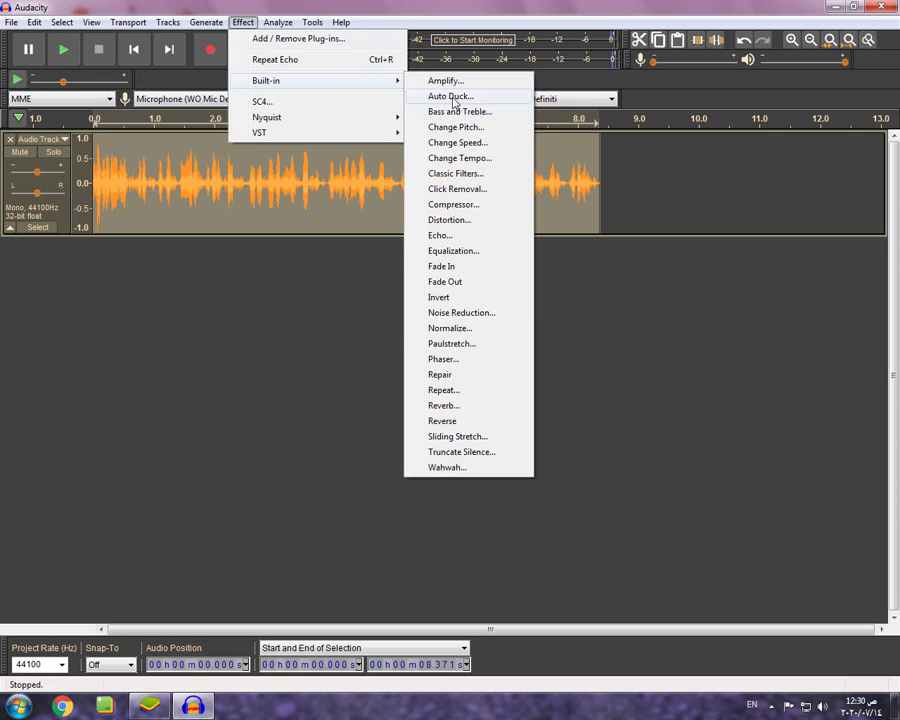
pyautogui.click(453, 97)
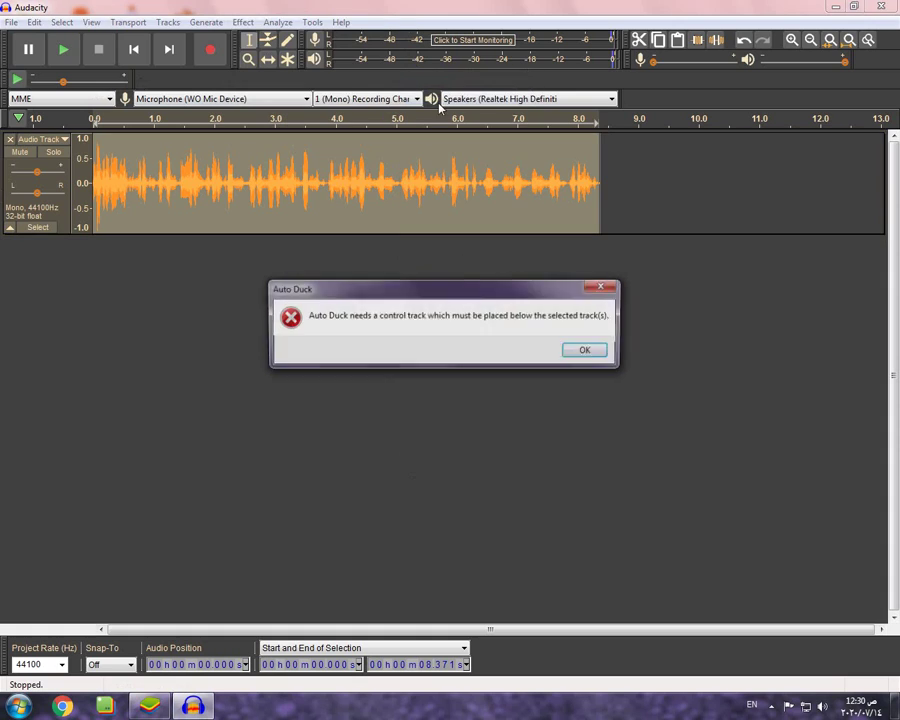
pyautogui.click(575, 355)
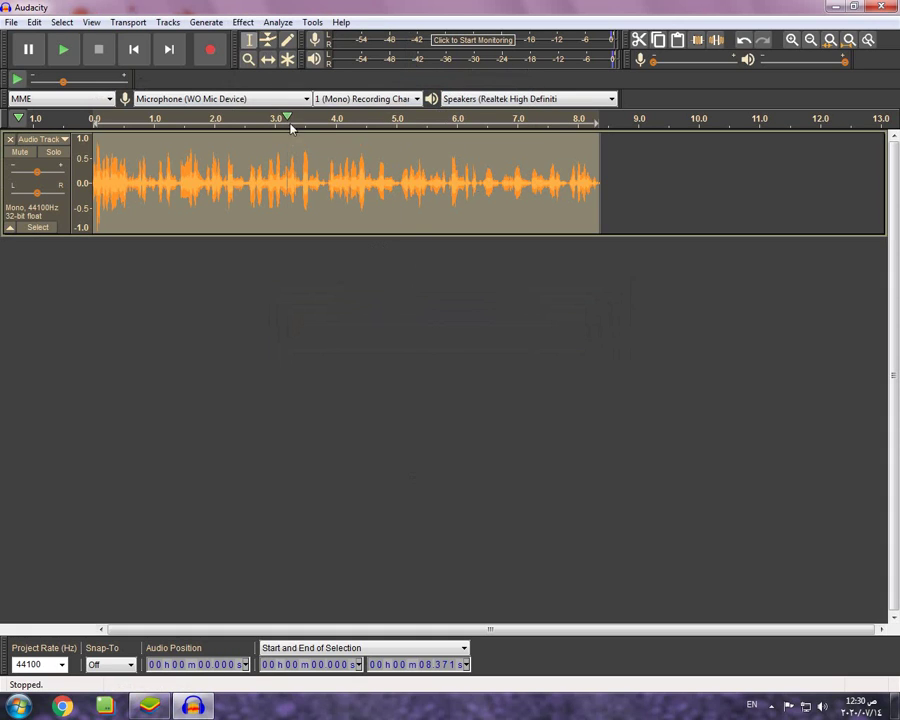
pyautogui.click(245, 23)
pyautogui.moveTo(400, 80)
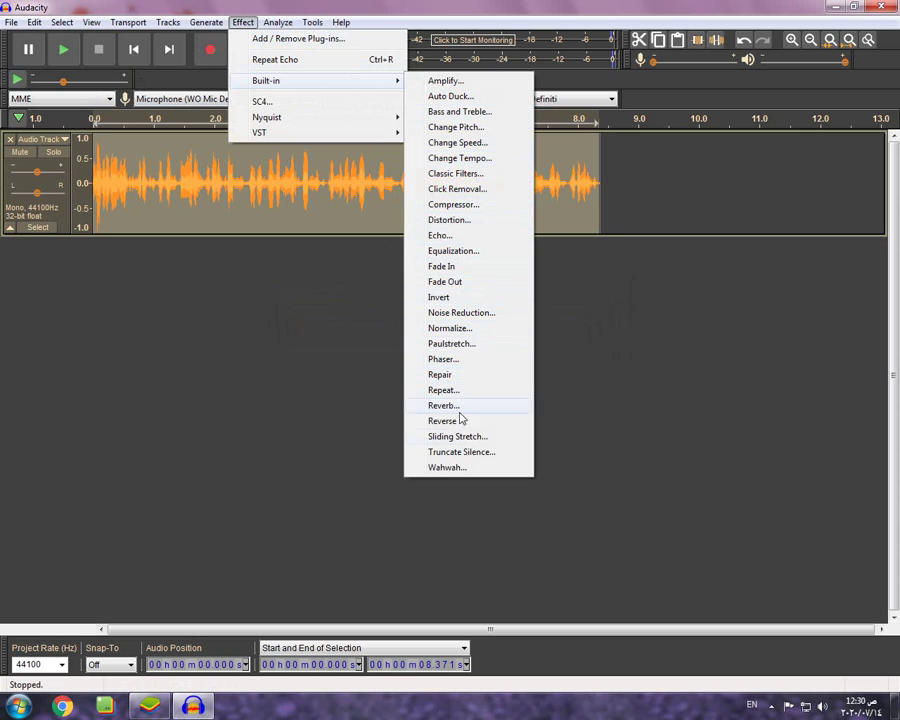
pyautogui.click(432, 237)
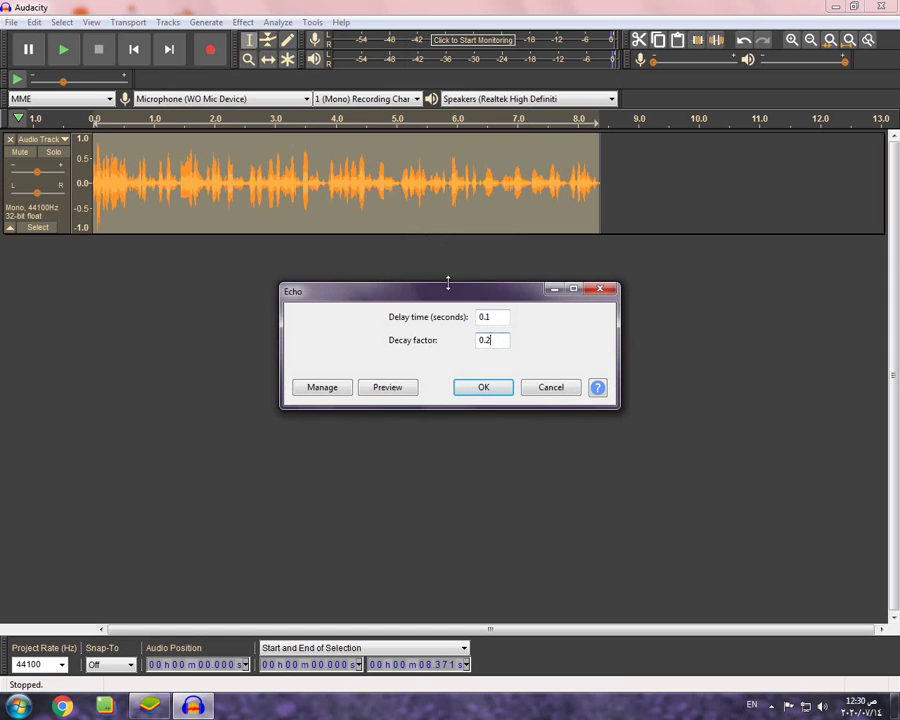
pyautogui.click(550, 388)
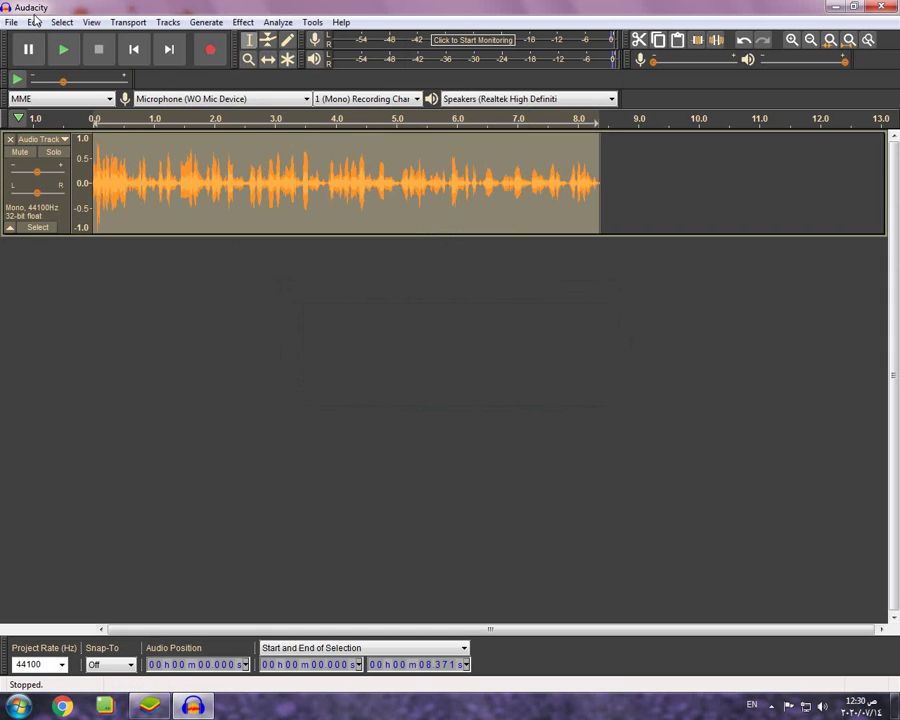
# - Undo the Echo effects applied to the track, going back to the state after the last deletion
pyautogui.click(60, 22)
pyautogui.click(38, 23)
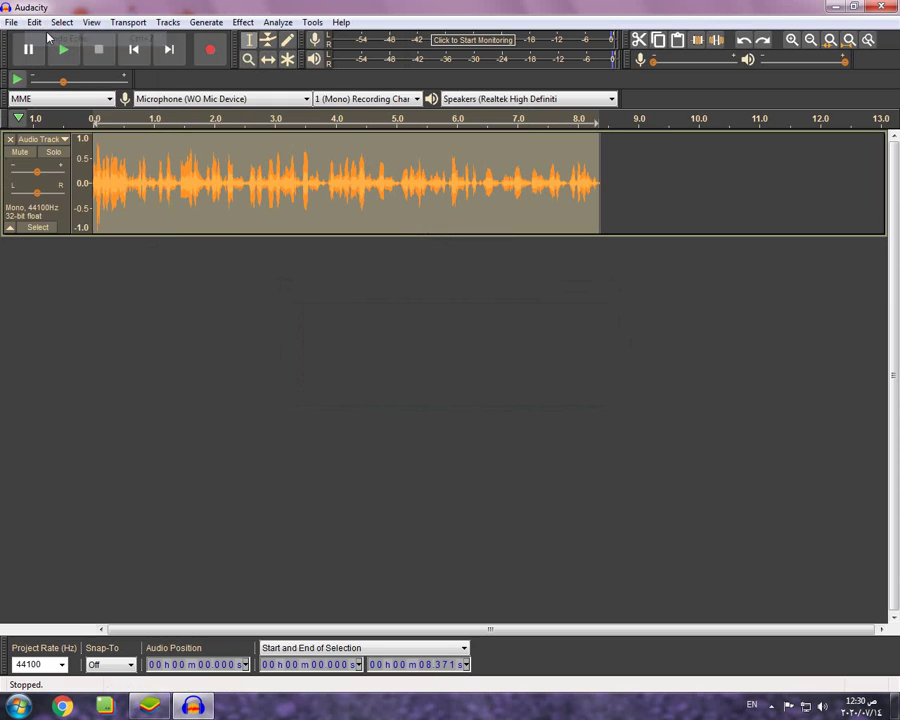
pyautogui.click(38, 23)
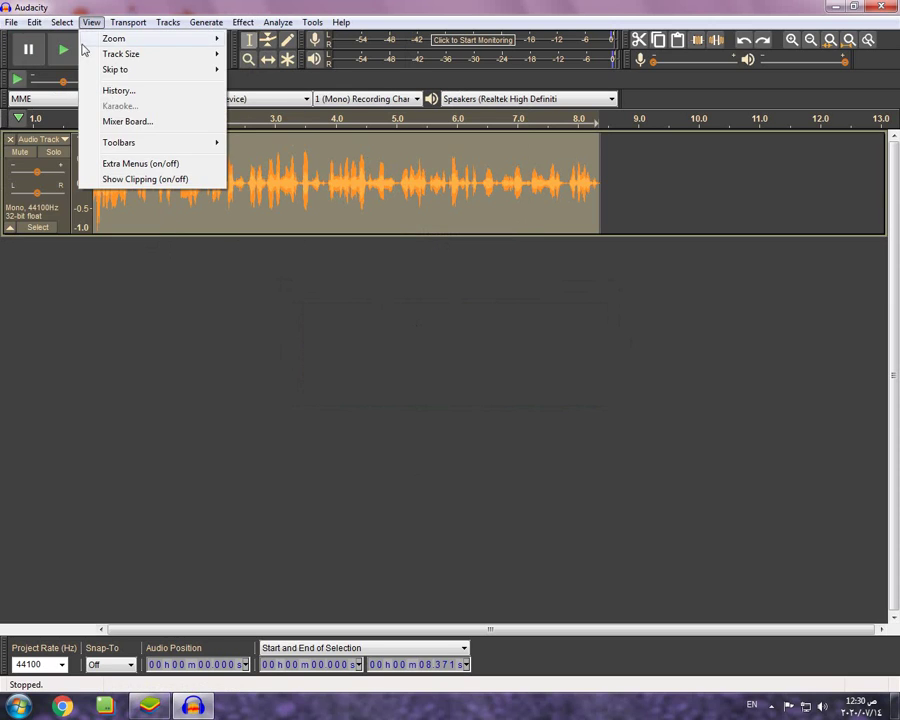
pyautogui.click(55, 40)
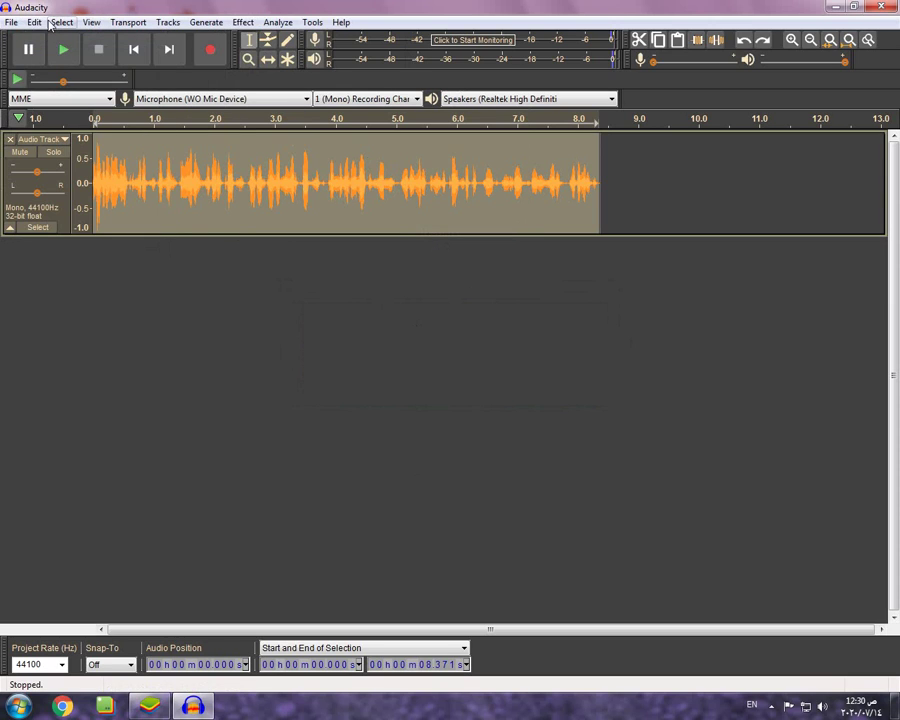
pyautogui.click(61, 22)
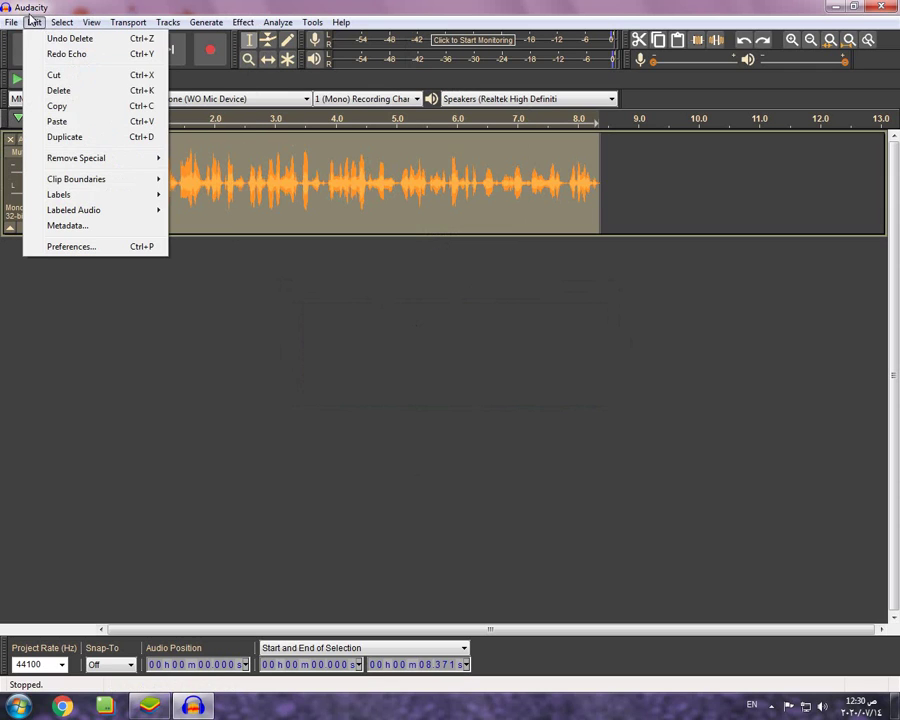
pyautogui.click(240, 180)
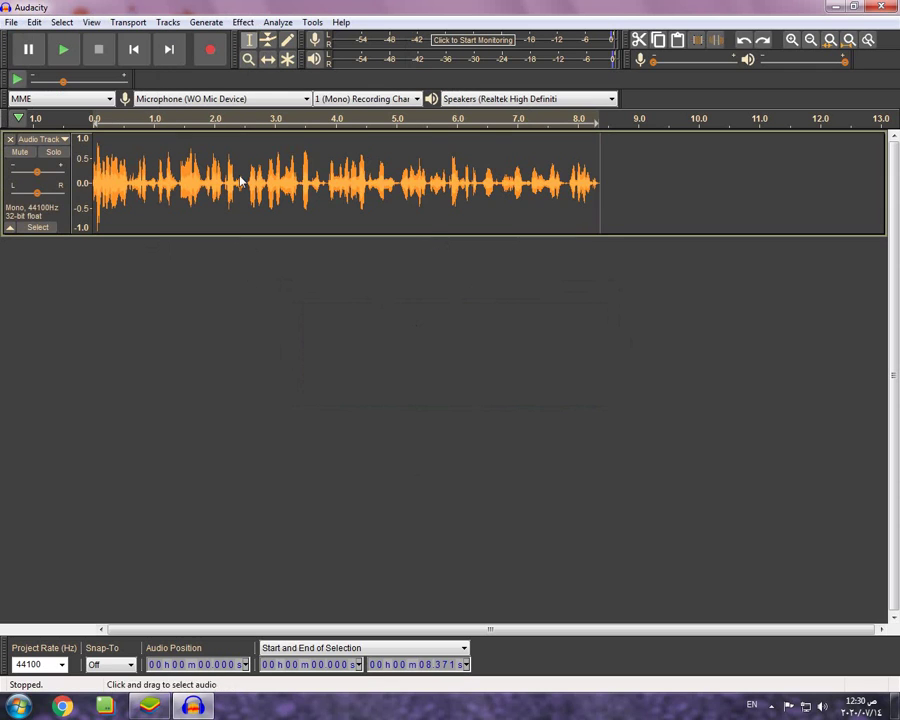
# - Try to apply the Echo effect without any audio selected
pyautogui.click(242, 22)
pyautogui.moveTo(360, 86)
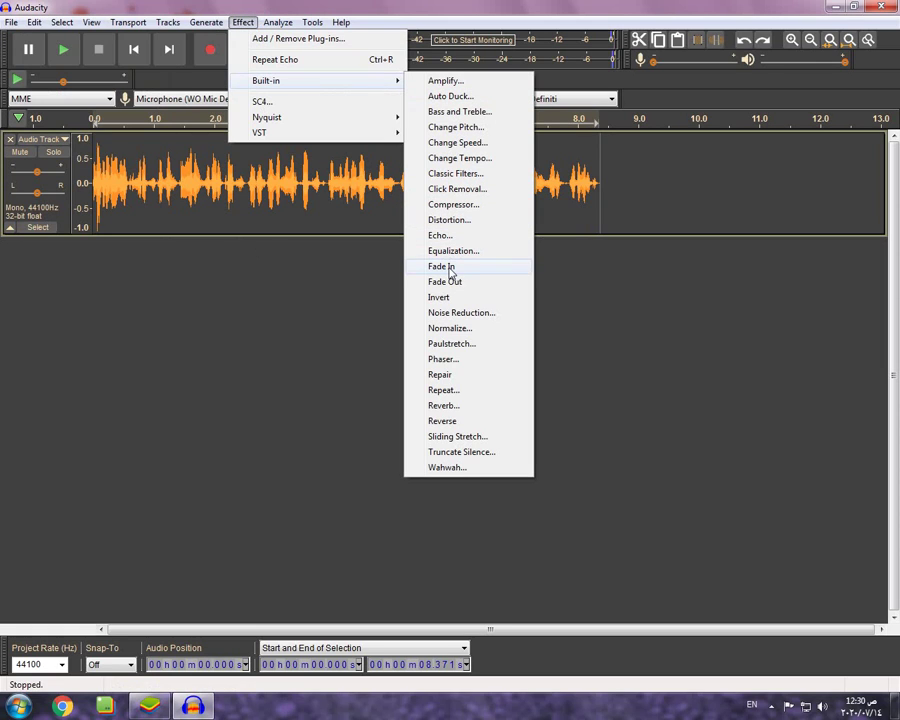
pyautogui.click(446, 238)
pyautogui.click(527, 378)
# - Select the entire track, apply Echo with a 0.1-second delay and a 0.2 decay factor, and play it back
pyautogui.click(360, 182)
pyautogui.hotkey('ctrl', 'a')
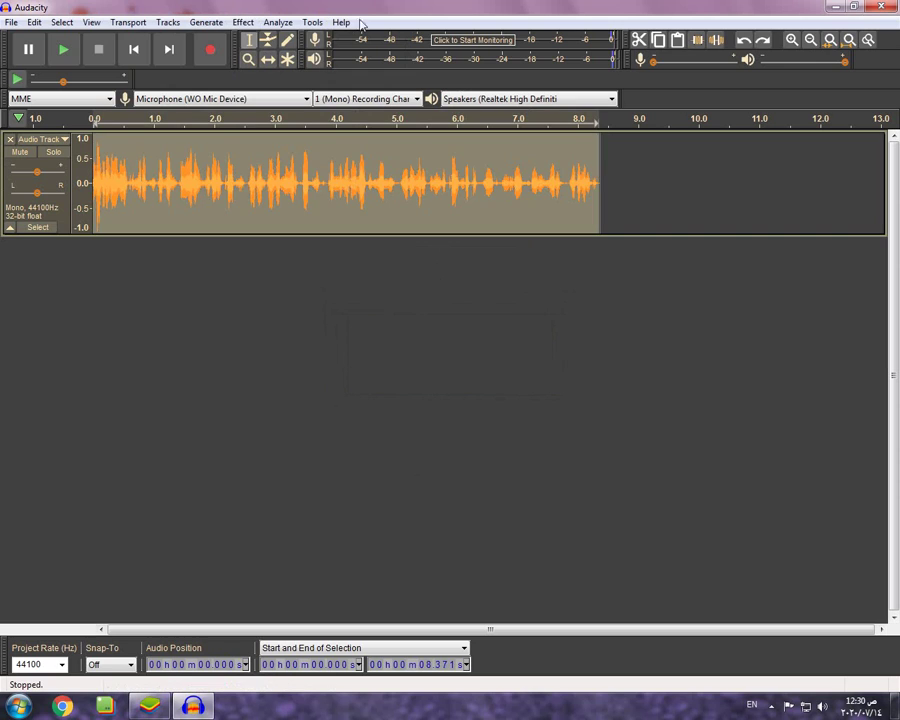
pyautogui.click(243, 22)
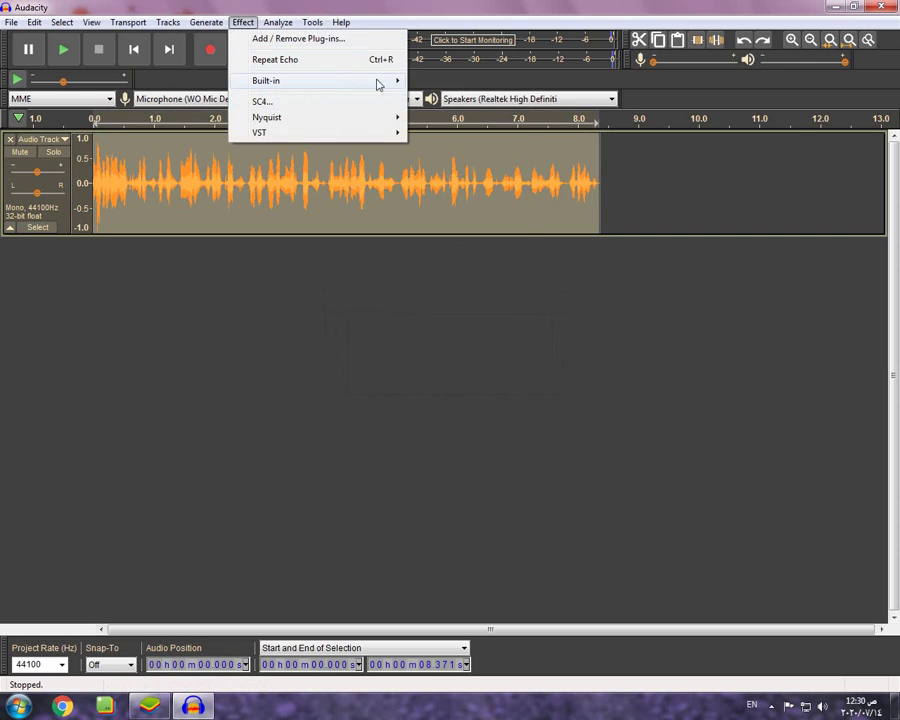
pyautogui.moveTo(354, 79)
pyautogui.click(458, 236)
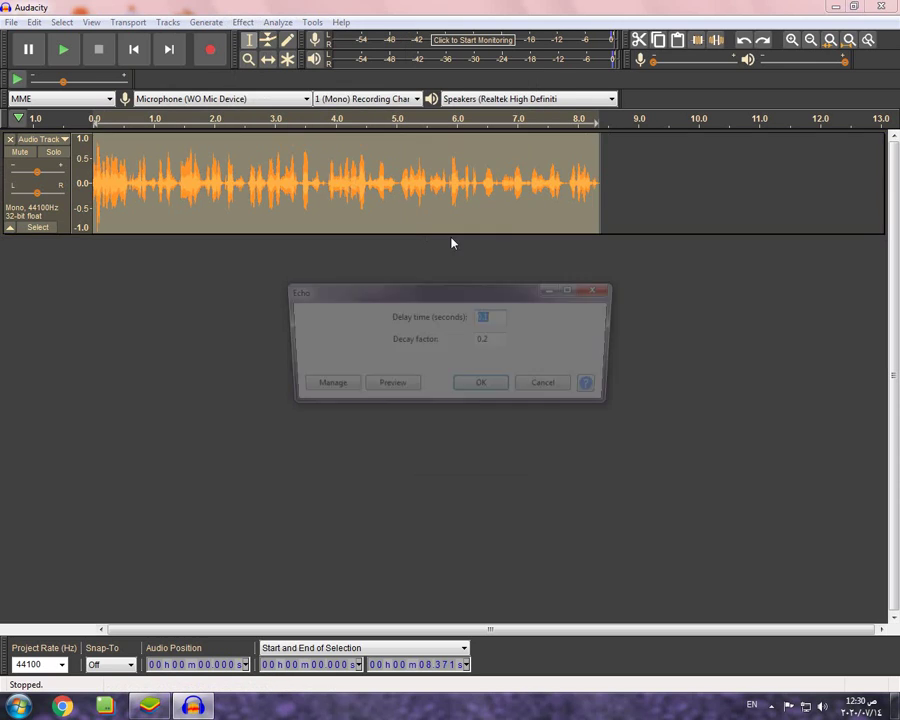
pyautogui.click(479, 390)
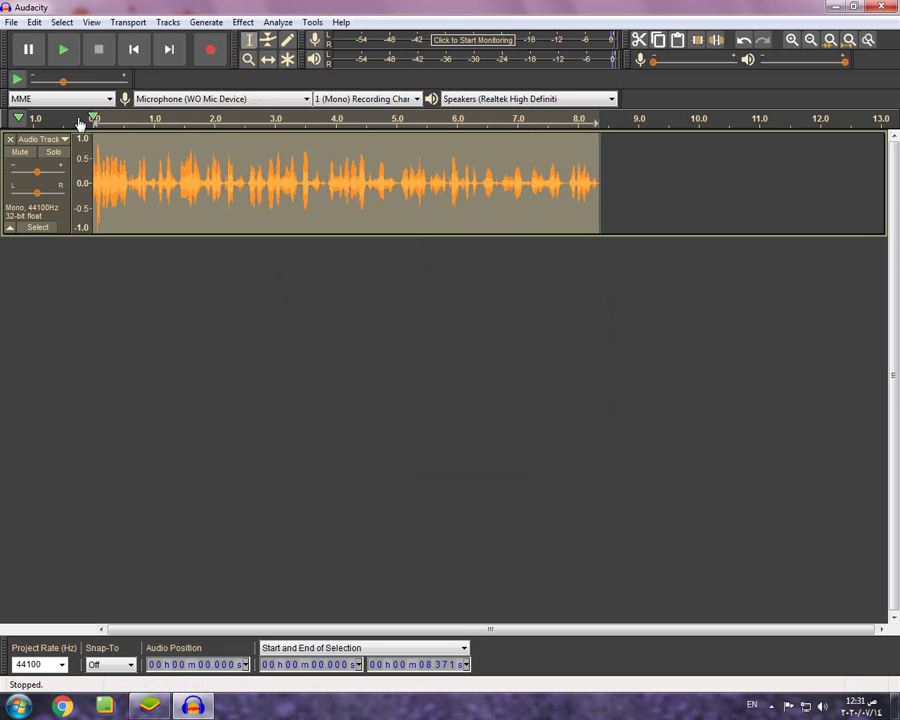
pyautogui.click(62, 52)
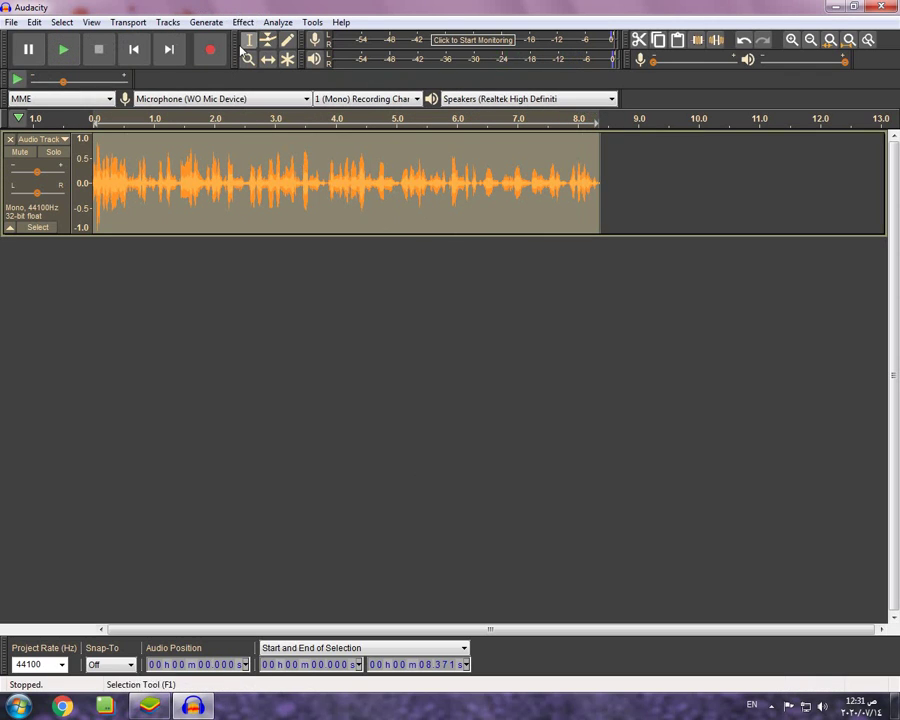
# - Undo the last Echo effect and try to apply Echo with a 0.0-second delay and a 0.2 decay factor
pyautogui.click(61, 22)
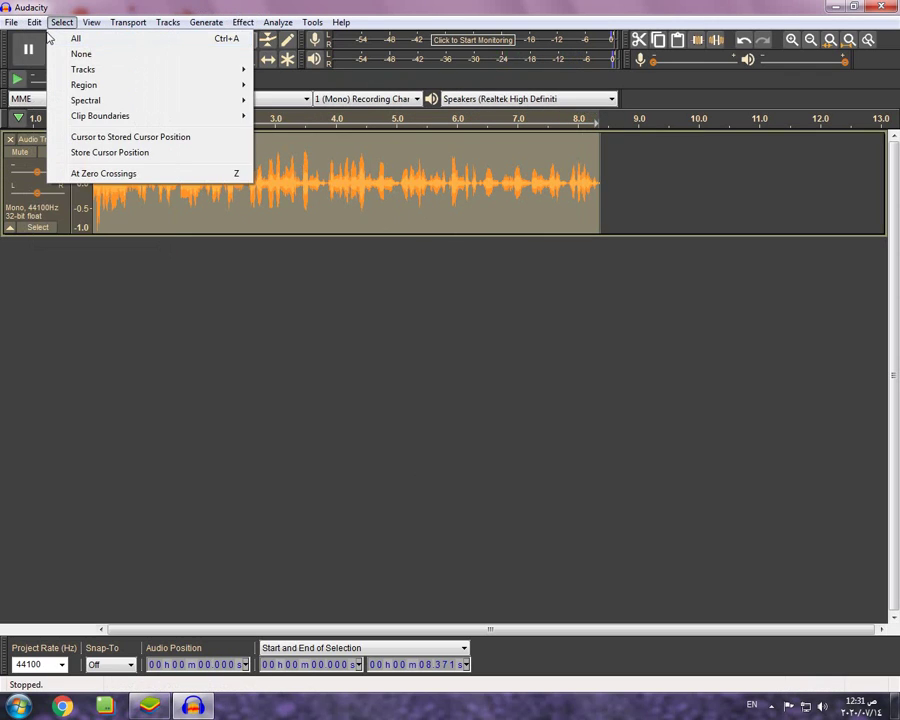
pyautogui.click(50, 39)
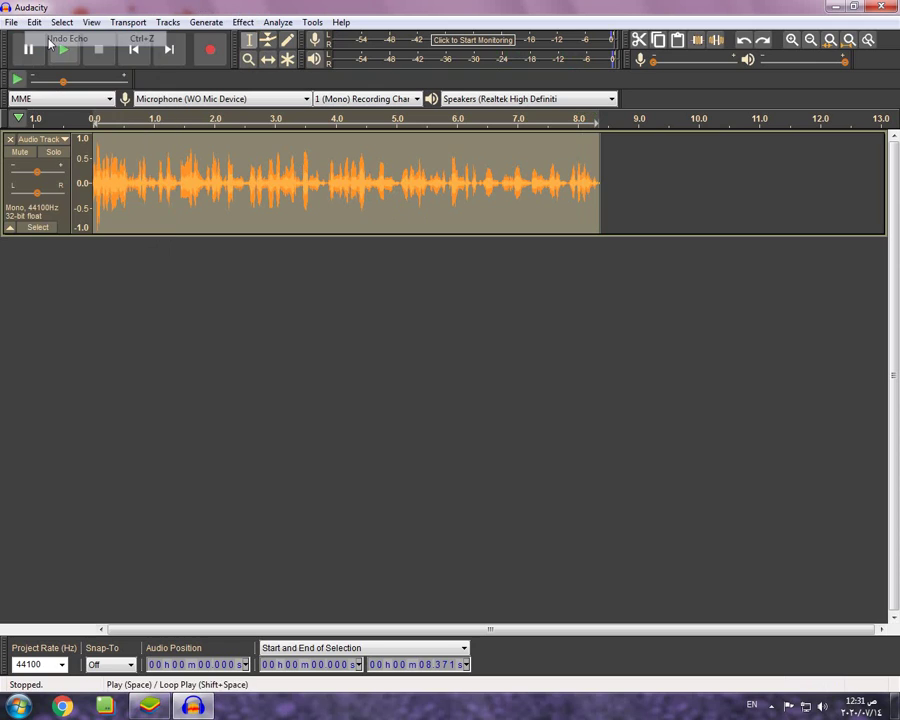
pyautogui.click(243, 22)
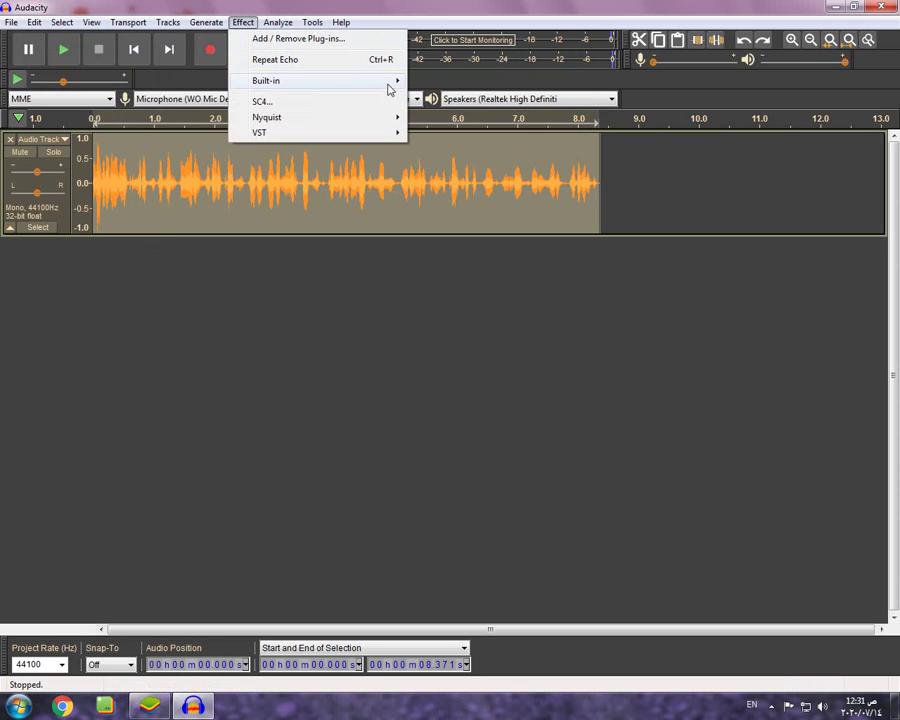
pyautogui.moveTo(390, 88)
pyautogui.click(470, 233)
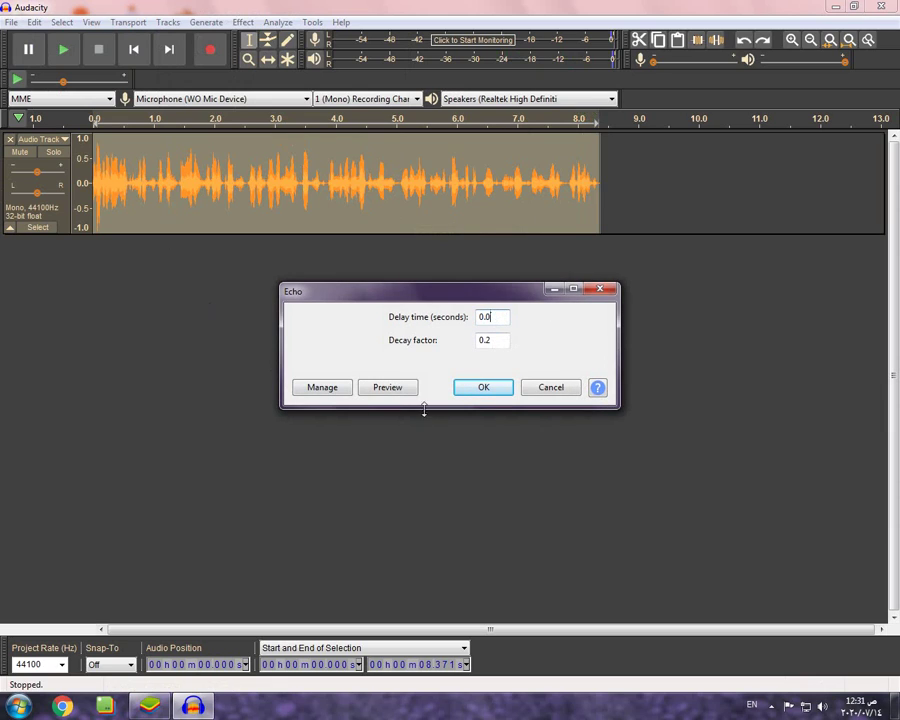
pyautogui.click(502, 387)
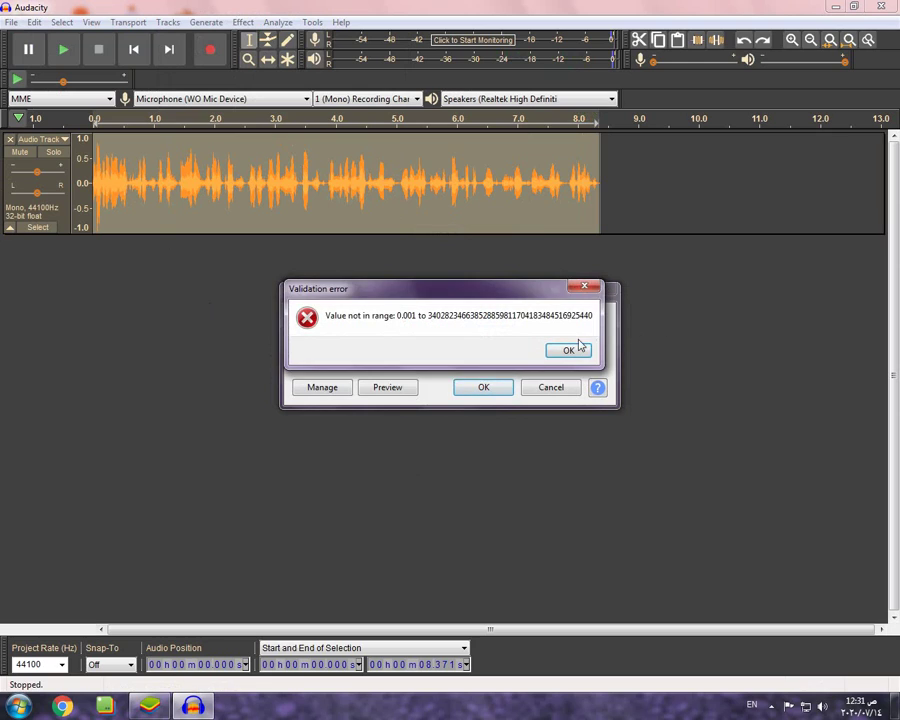
pyautogui.click(579, 351)
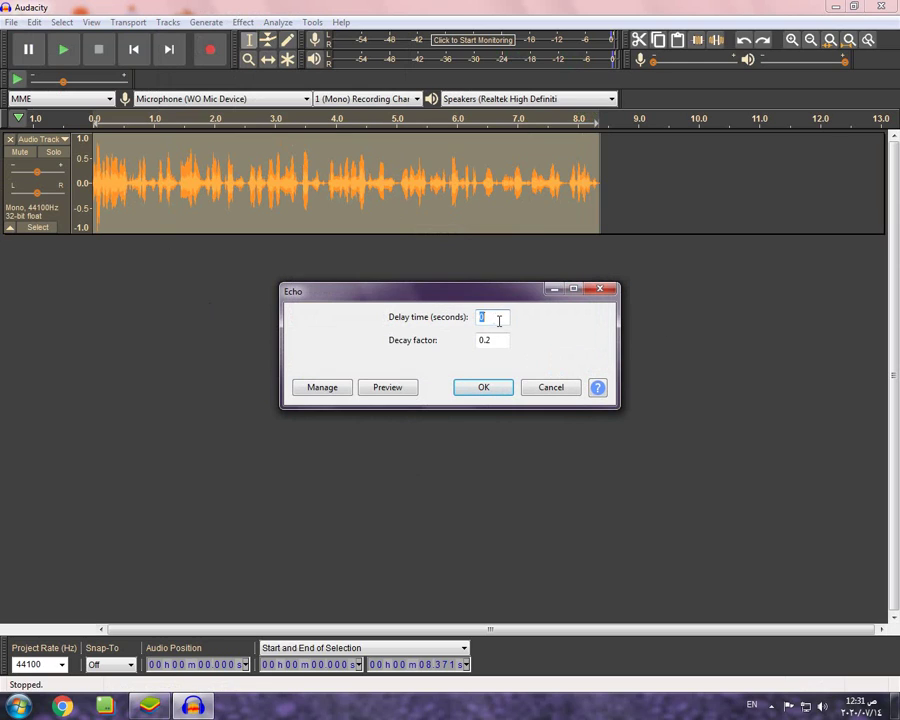
# - Correct the Echo delay time to a value within the allowed range, apply the effect and play the track back
pyautogui.click(488, 388)
pyautogui.click(568, 352)
pyautogui.click(481, 388)
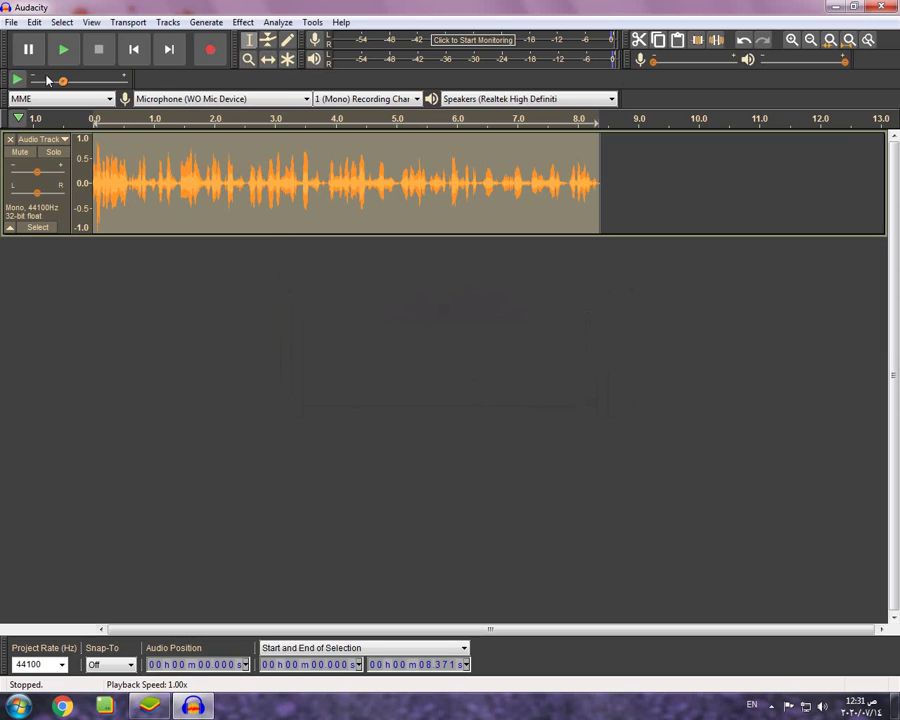
pyautogui.click(55, 55)
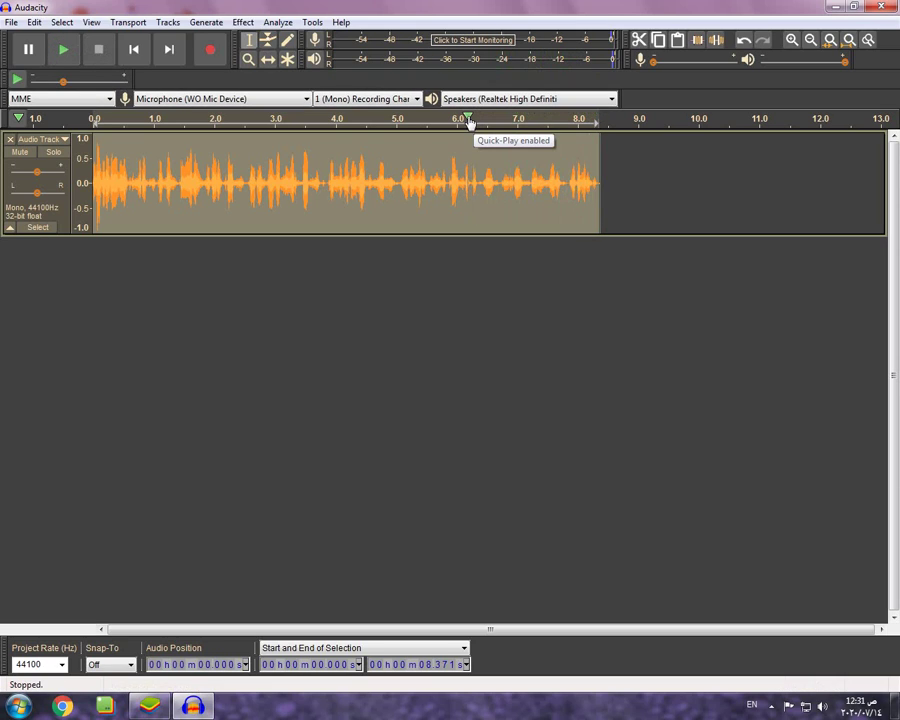
# - Start monitoring the microphone input level and examine the available built-in and VST effects
pyautogui.click(471, 41)
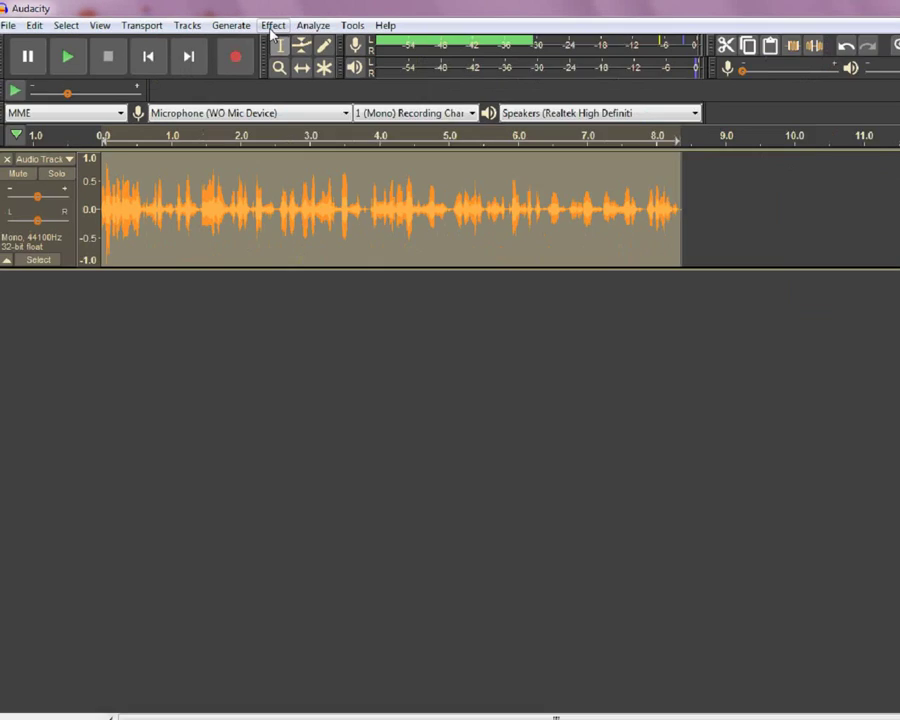
pyautogui.click(455, 46)
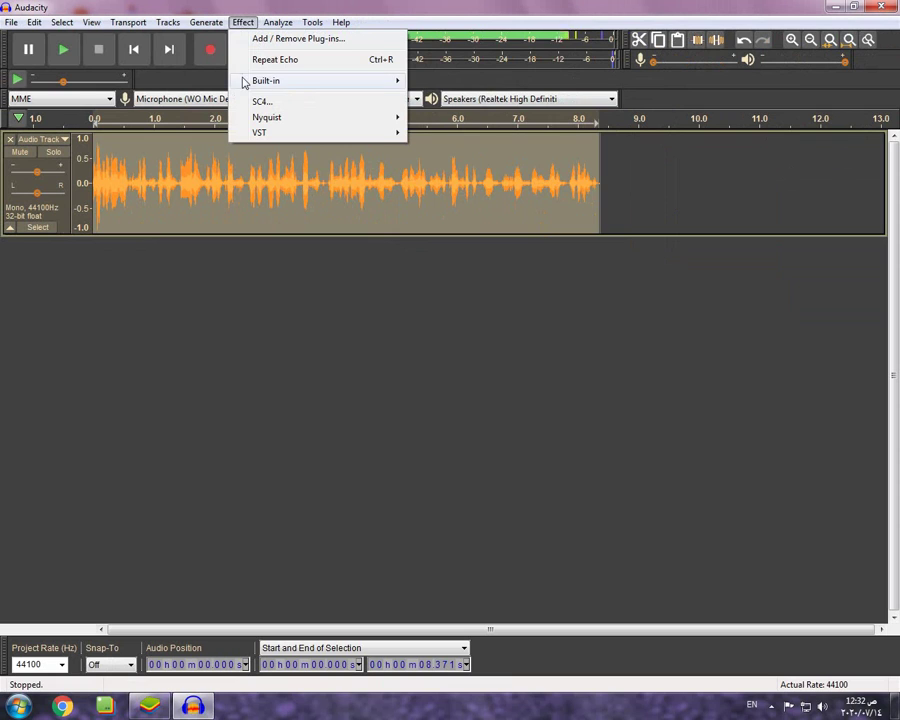
pyautogui.moveTo(278, 82)
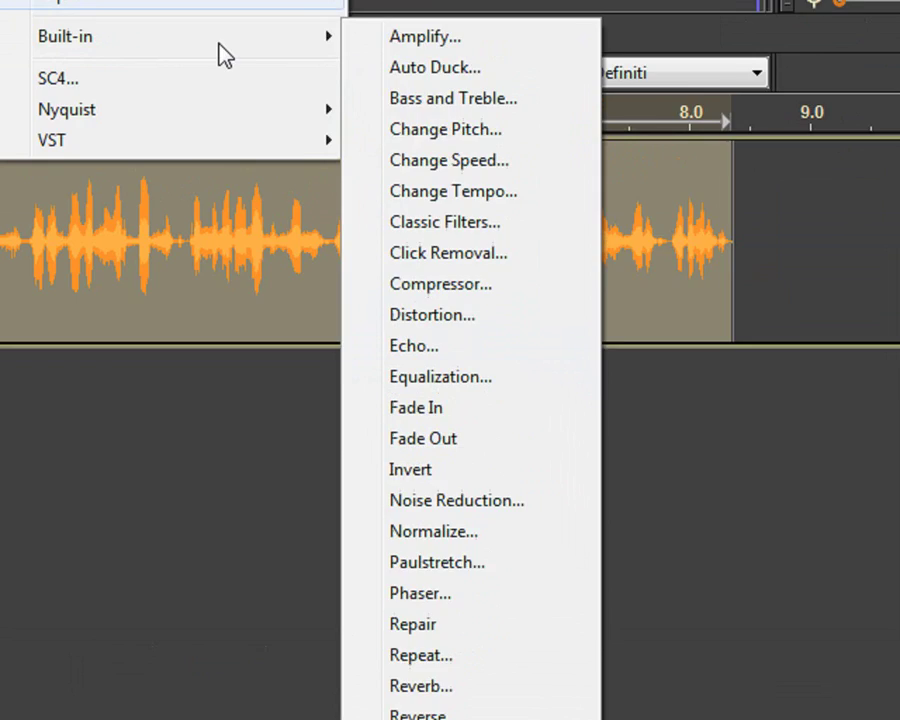
pyautogui.click(205, 44)
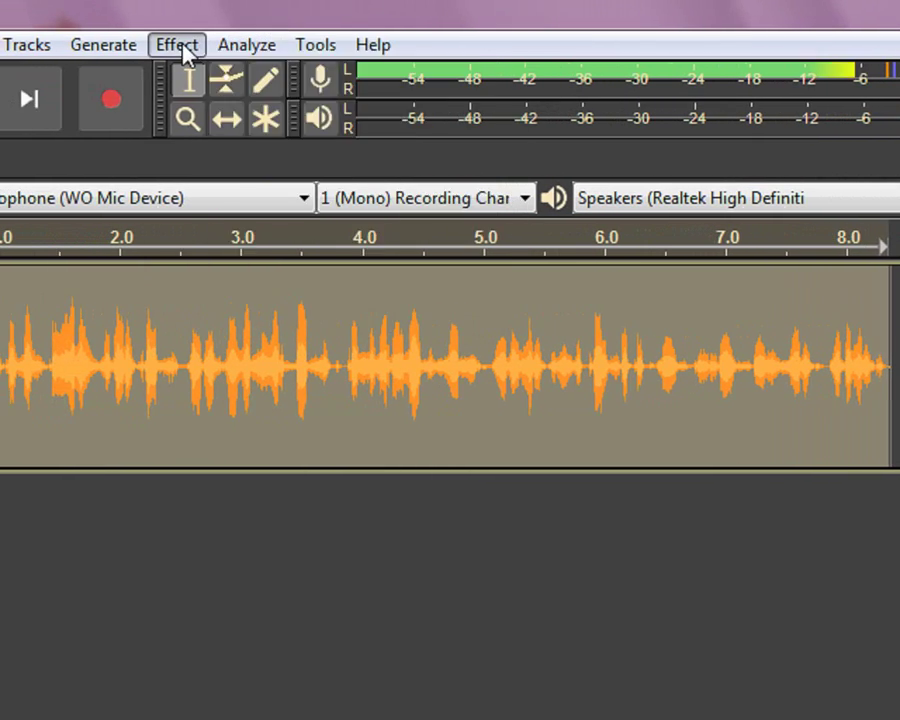
pyautogui.click(98, 44)
pyautogui.moveTo(233, 272)
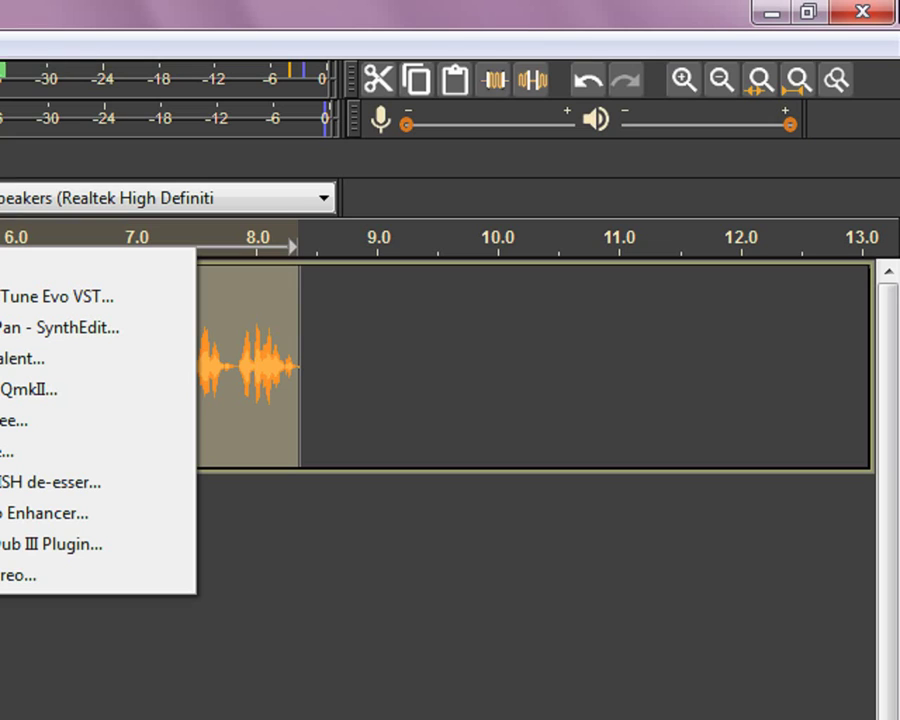
pyautogui.click(870, 14)
pyautogui.click(870, 14)
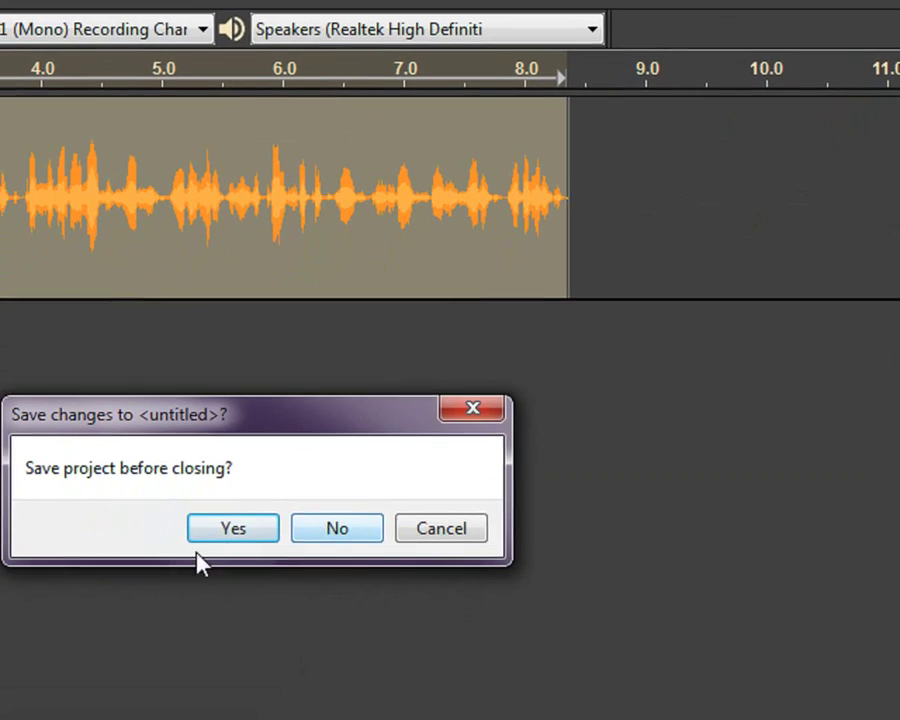
pyautogui.click(458, 530)
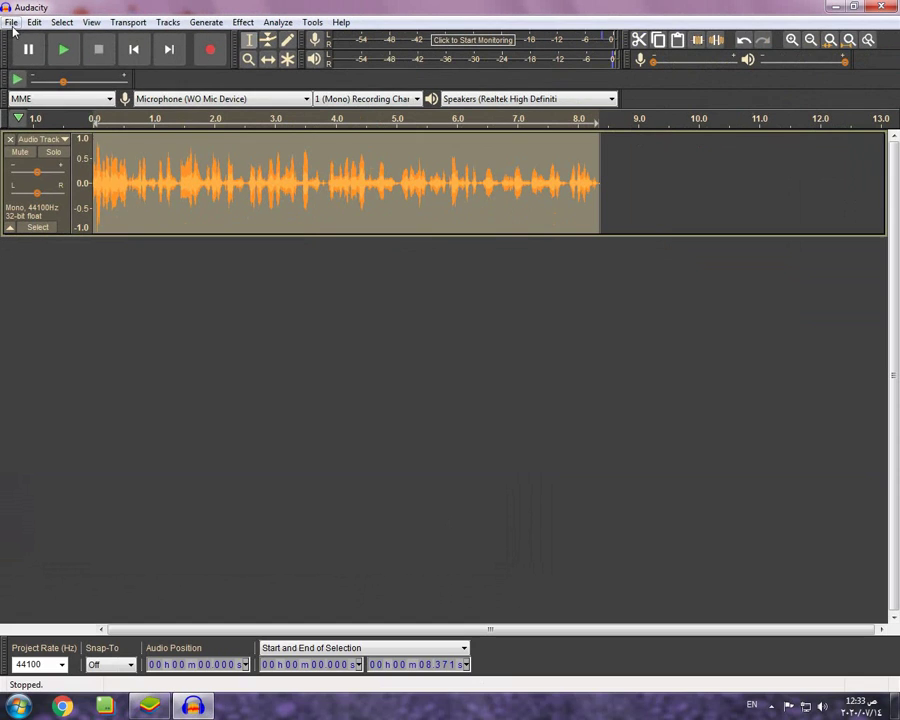
# - Export the audio as an MP3 into New folder (7), named with a long row of zeros, accepting the metadata tags as they are
pyautogui.click(12, 24)
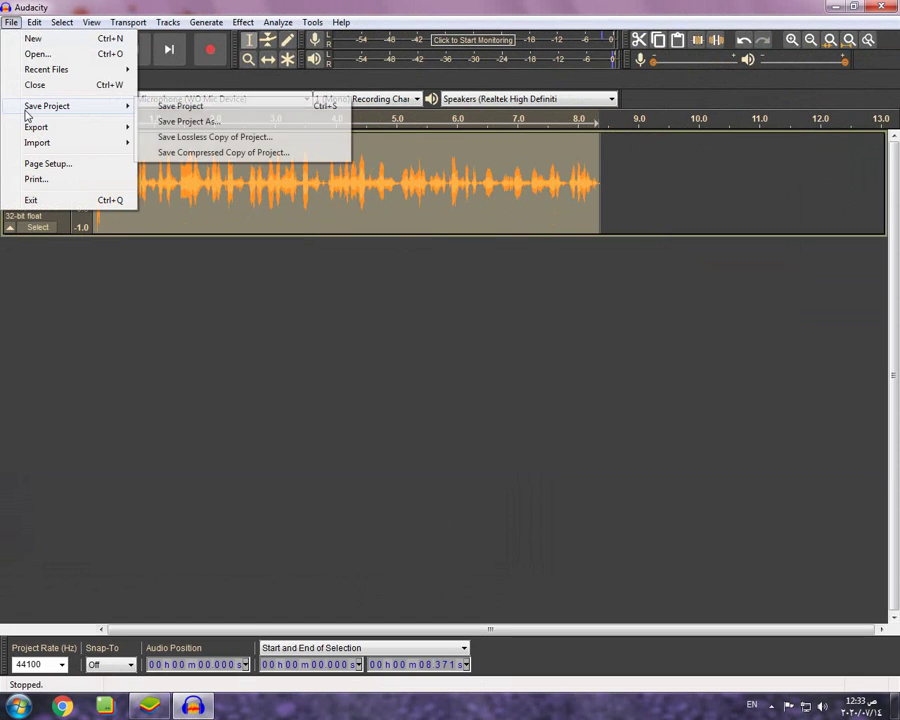
pyautogui.moveTo(95, 143)
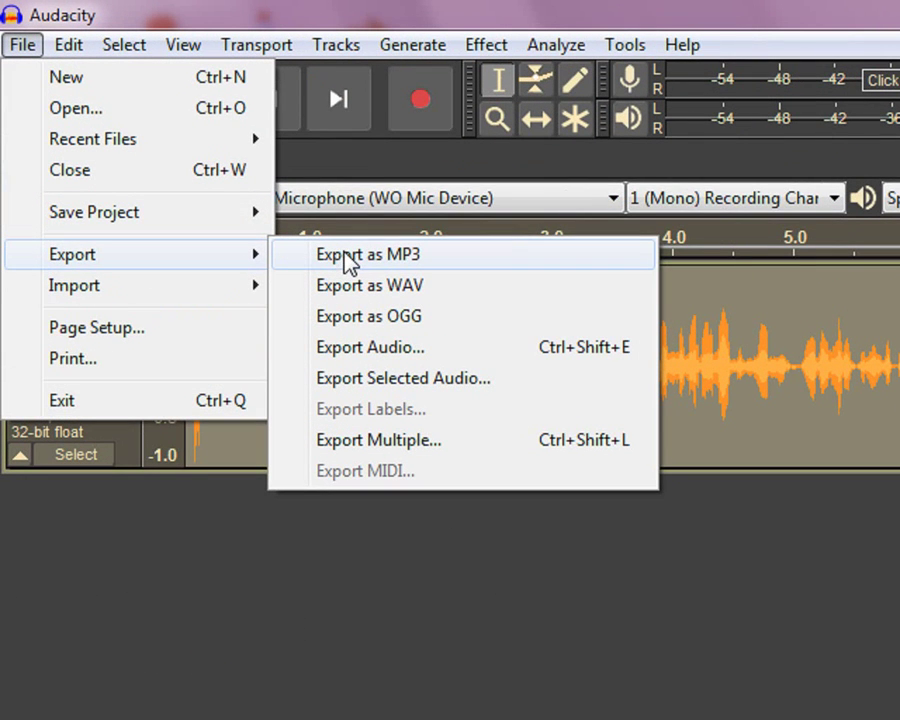
pyautogui.click(350, 256)
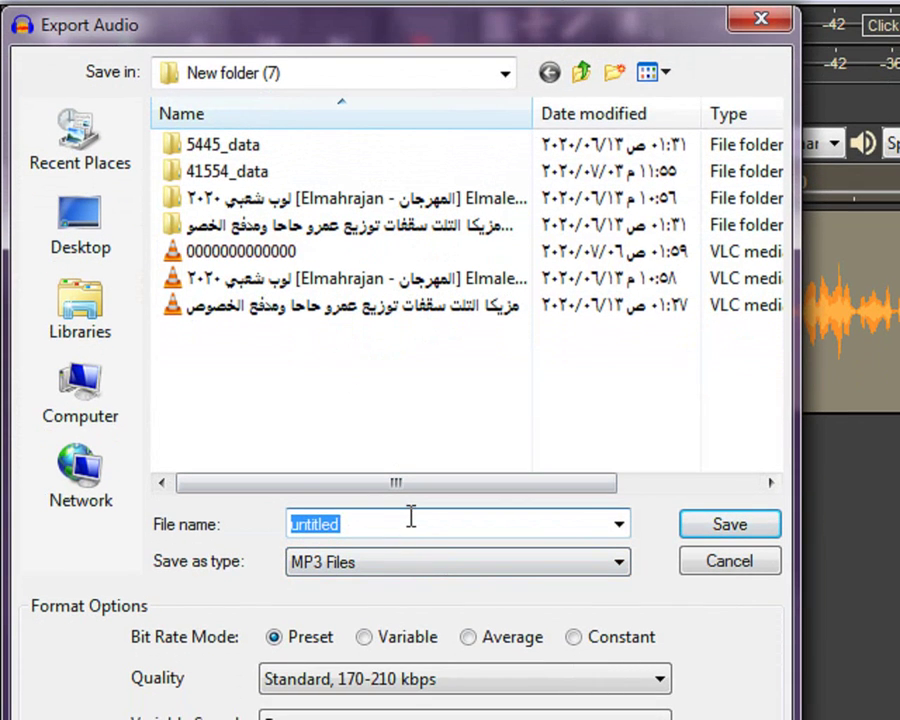
pyautogui.press('BackSpace')
pyautogui.write('0000000000000000000000000000000000000')
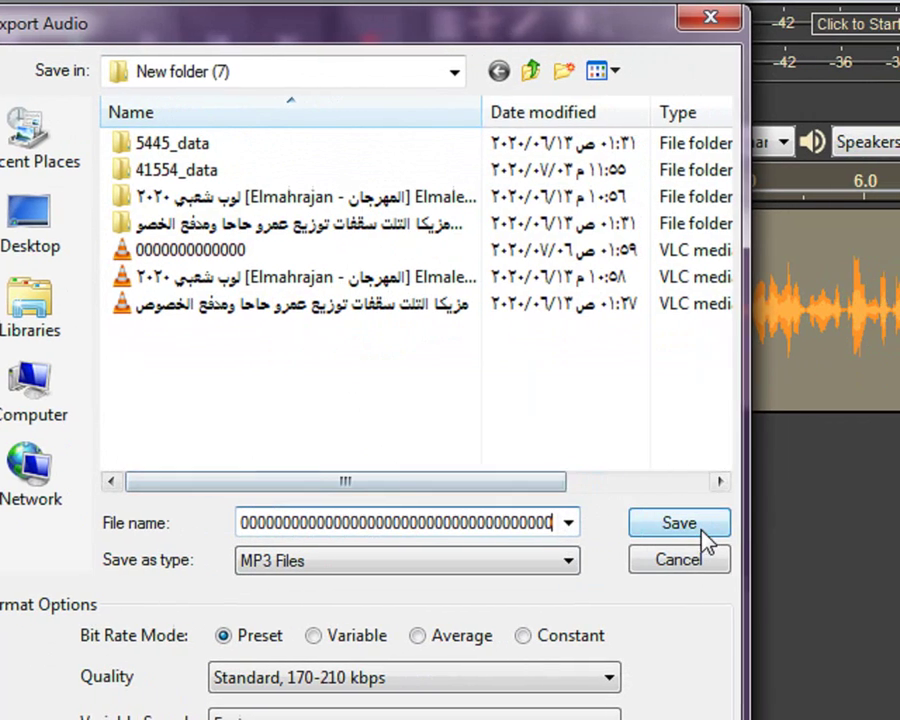
pyautogui.click(678, 537)
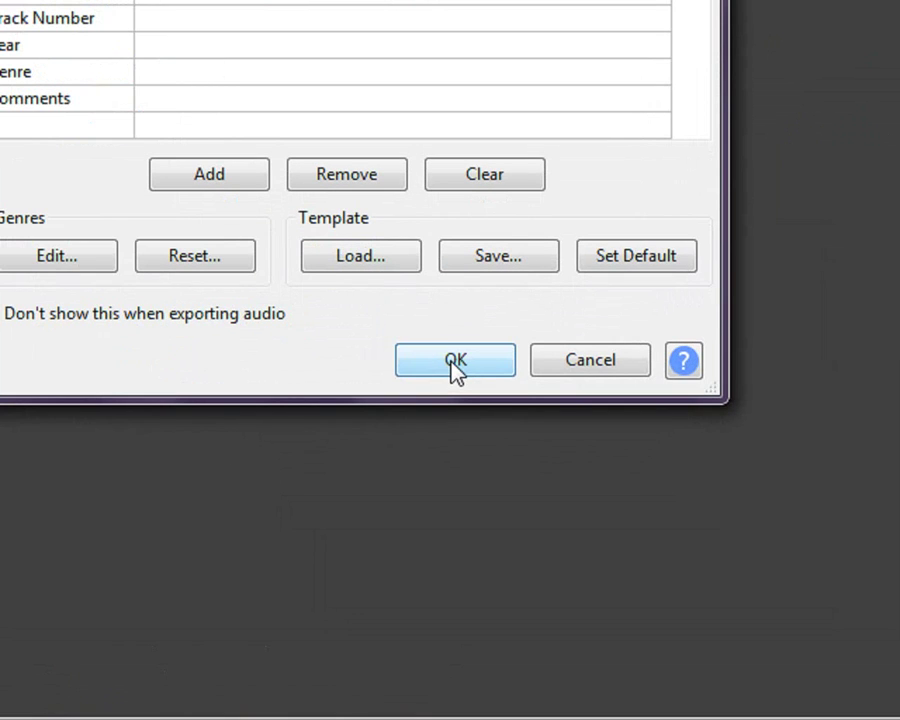
pyautogui.click(453, 362)
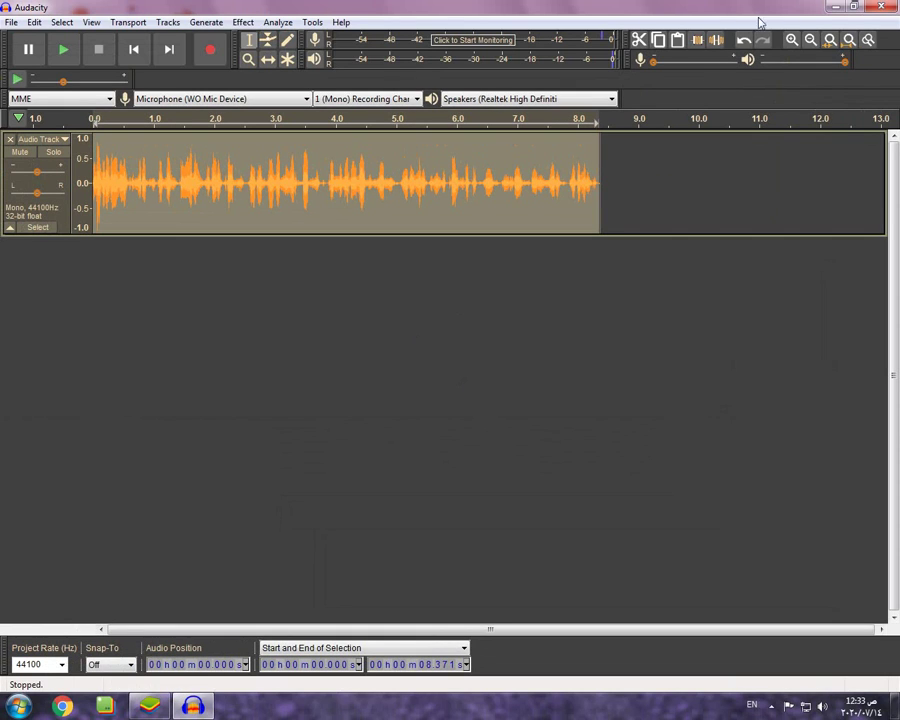
# - Minimize the audio editor, open the exported MP3 from New folder (7) in VLC media player and play it
pyautogui.click(836, 7)
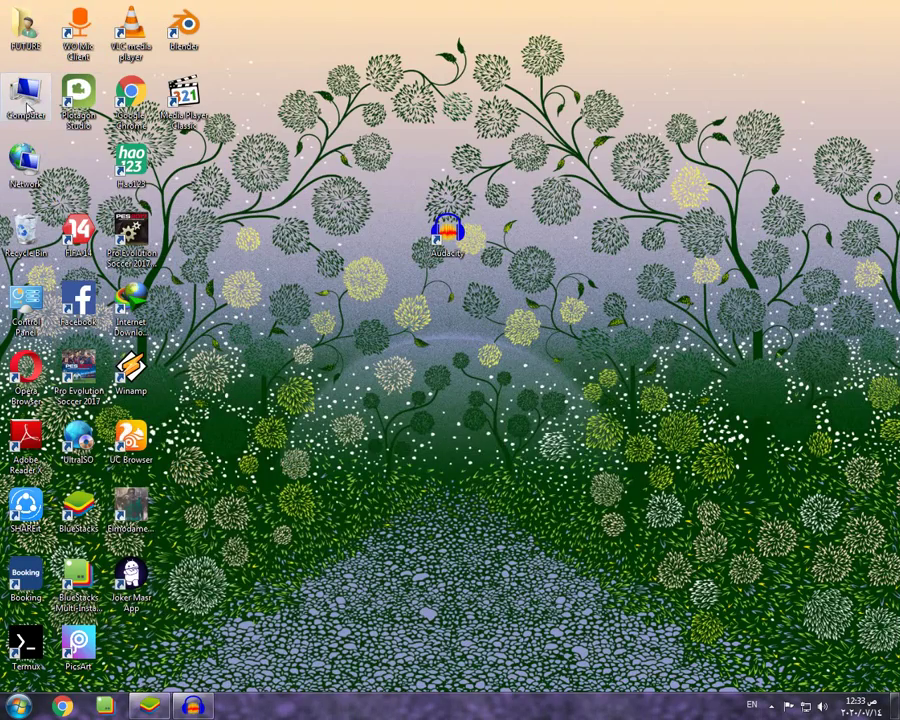
pyautogui.press('Return')
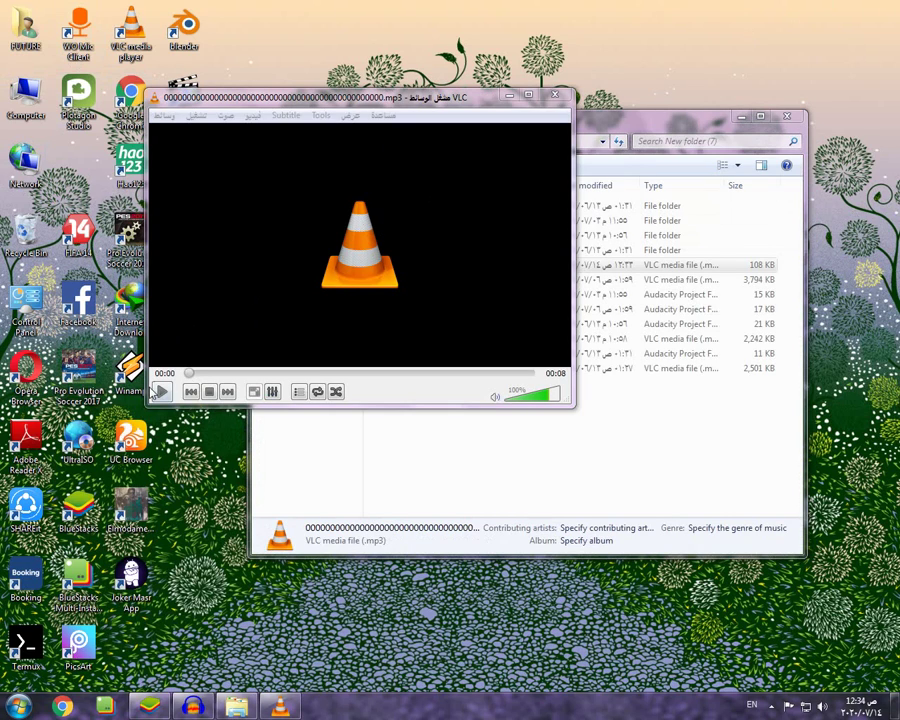
pyautogui.click(160, 392)
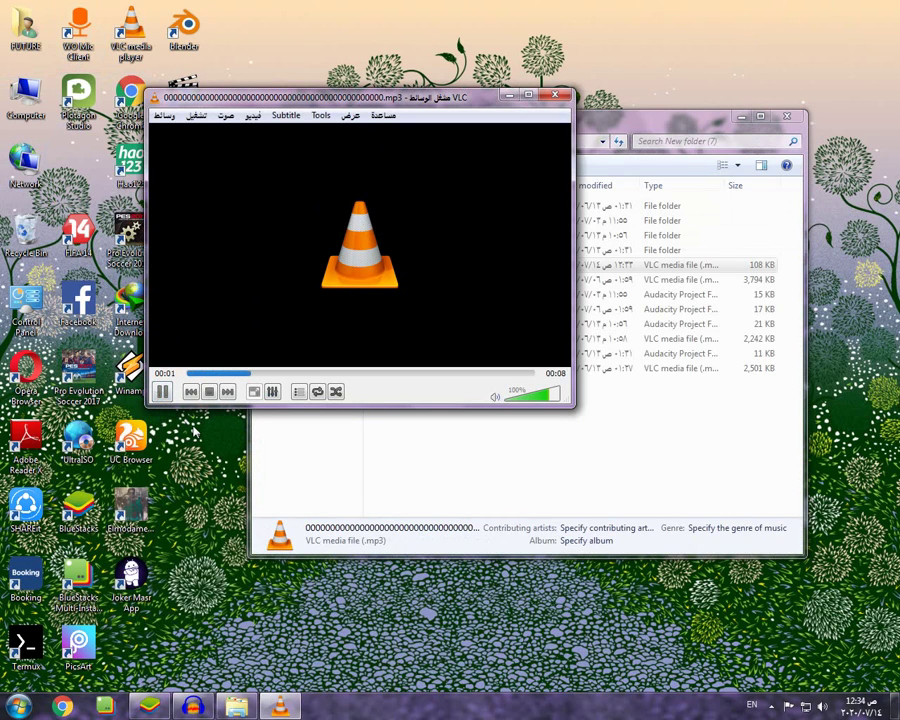